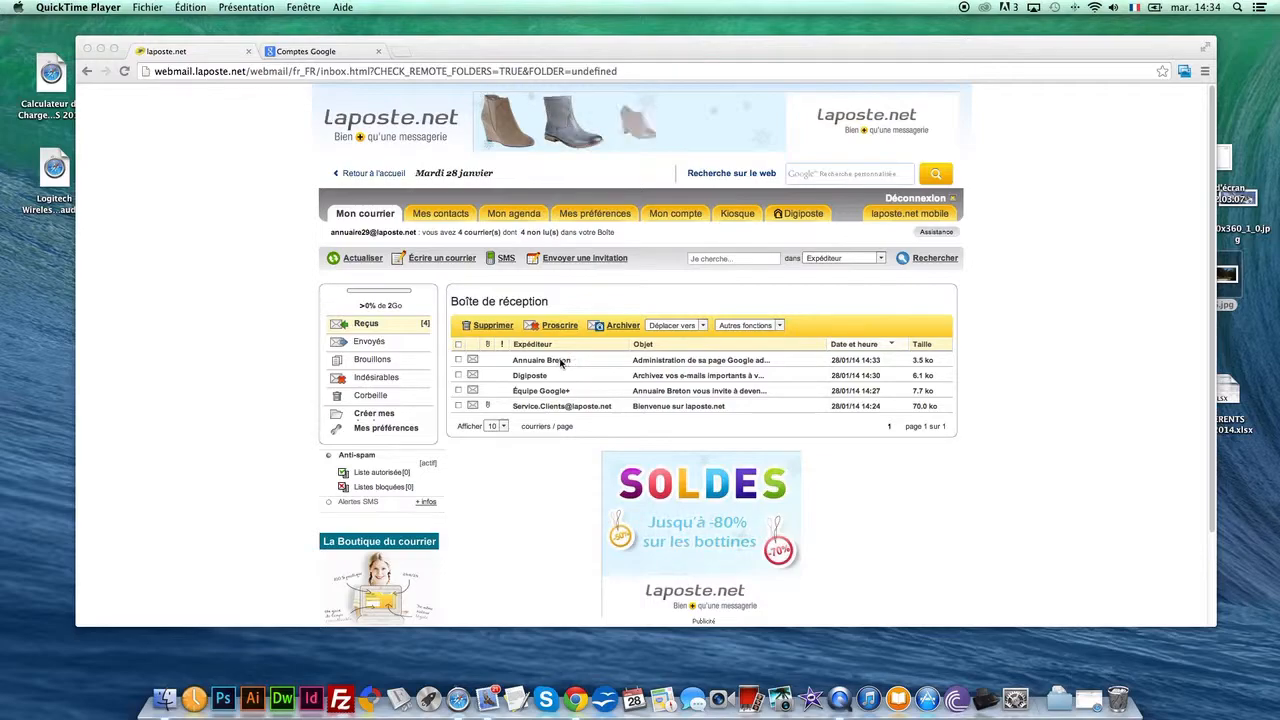
# Read the Annuaire Breton instructions and the Google+ administrator invitation for the Tomme du Névet page, and return to the inbox
pyautogui.click(648, 365)
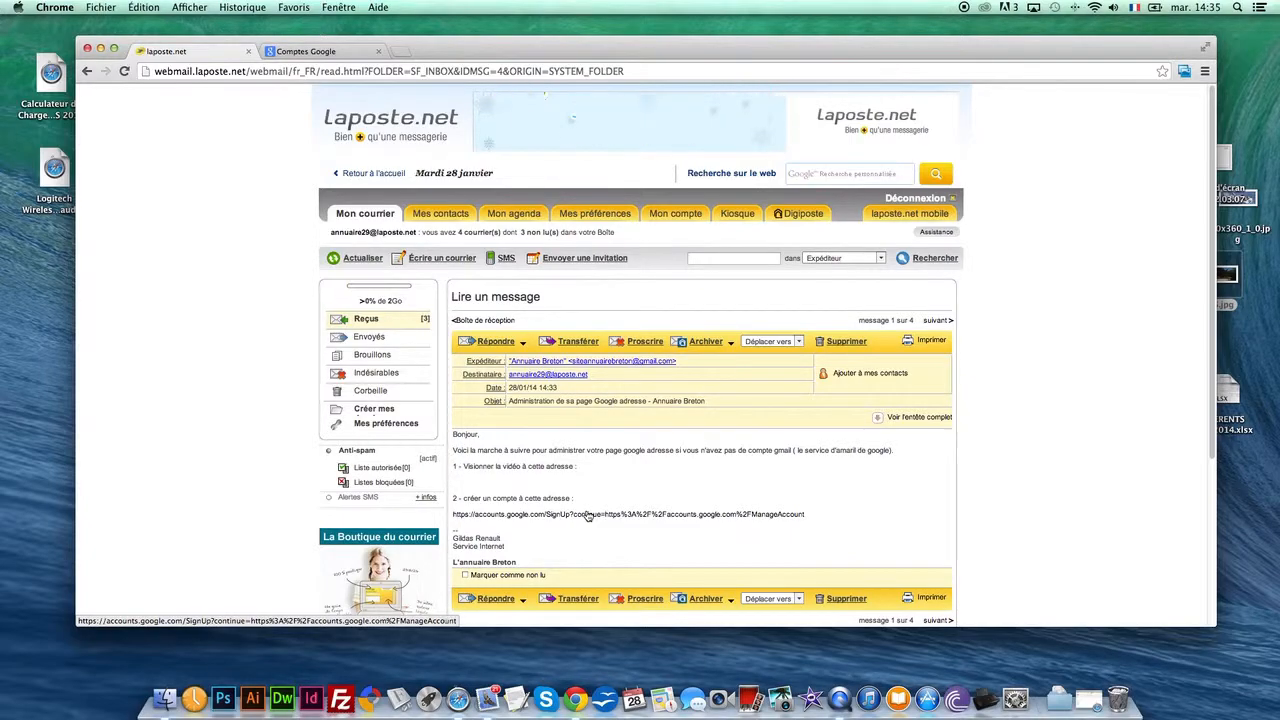
pyautogui.click(496, 320)
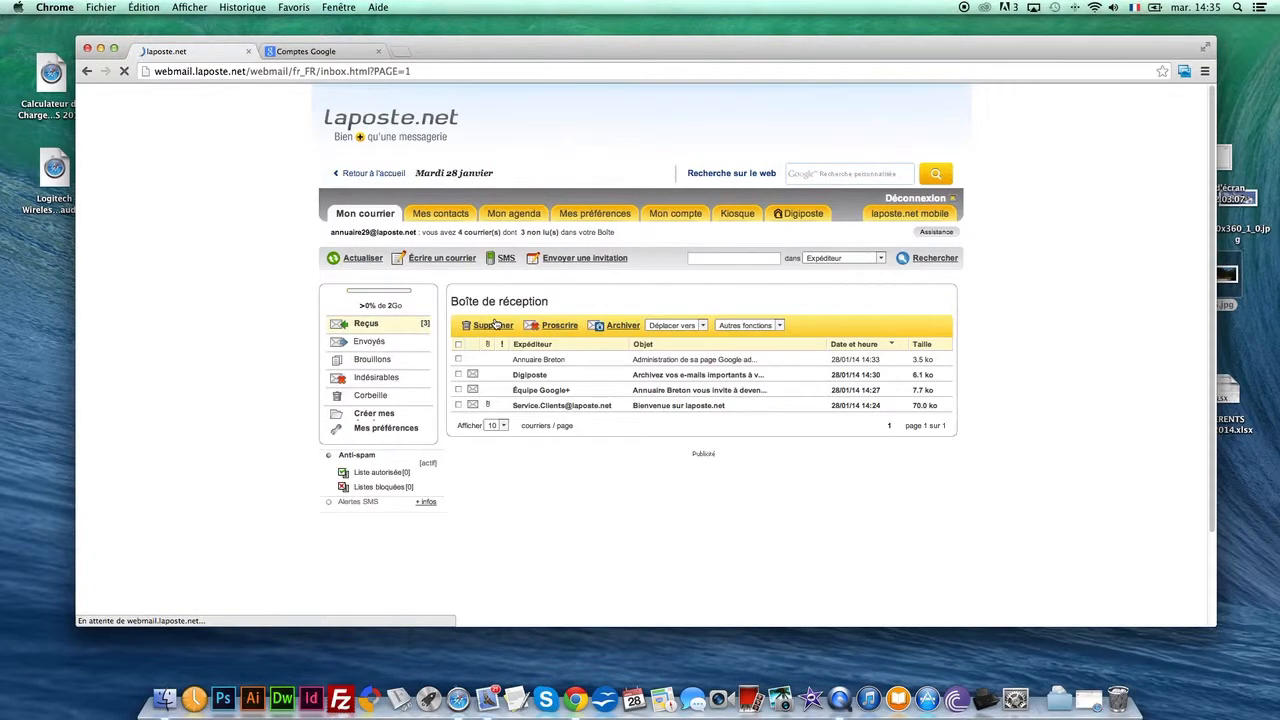
pyautogui.click(545, 395)
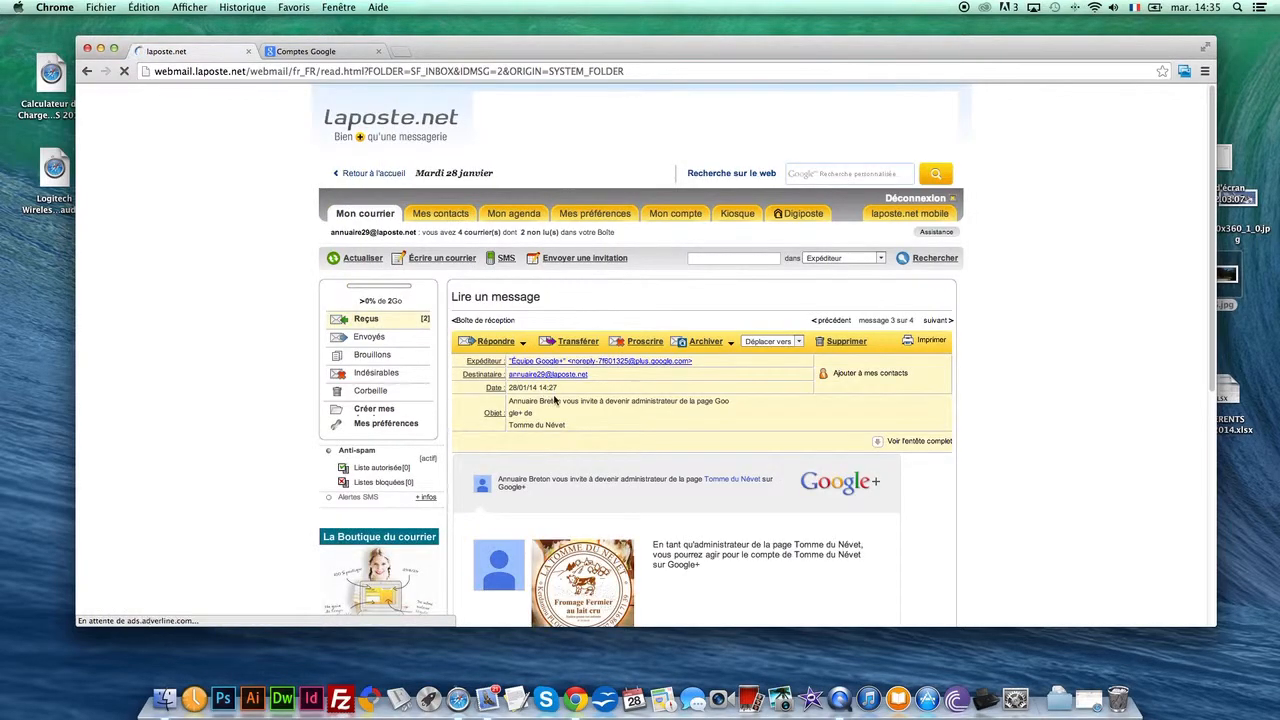
pyautogui.scroll(-2, 560, 450)
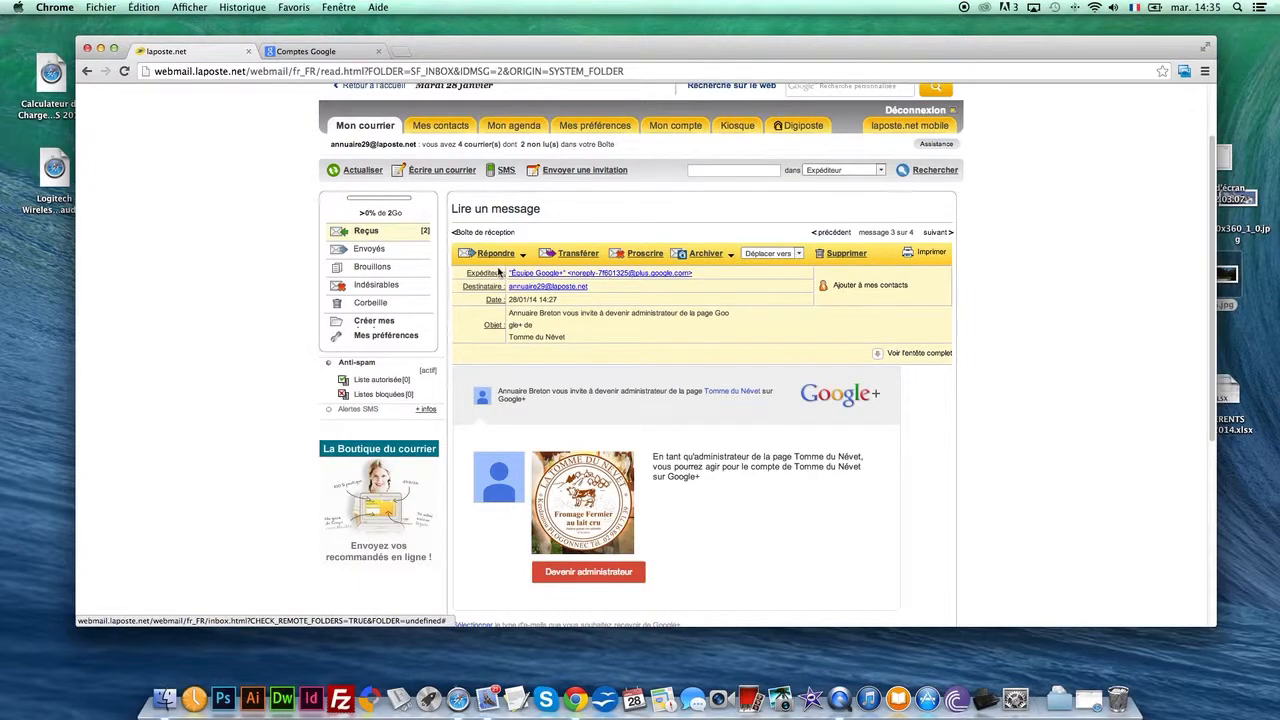
pyautogui.click(484, 232)
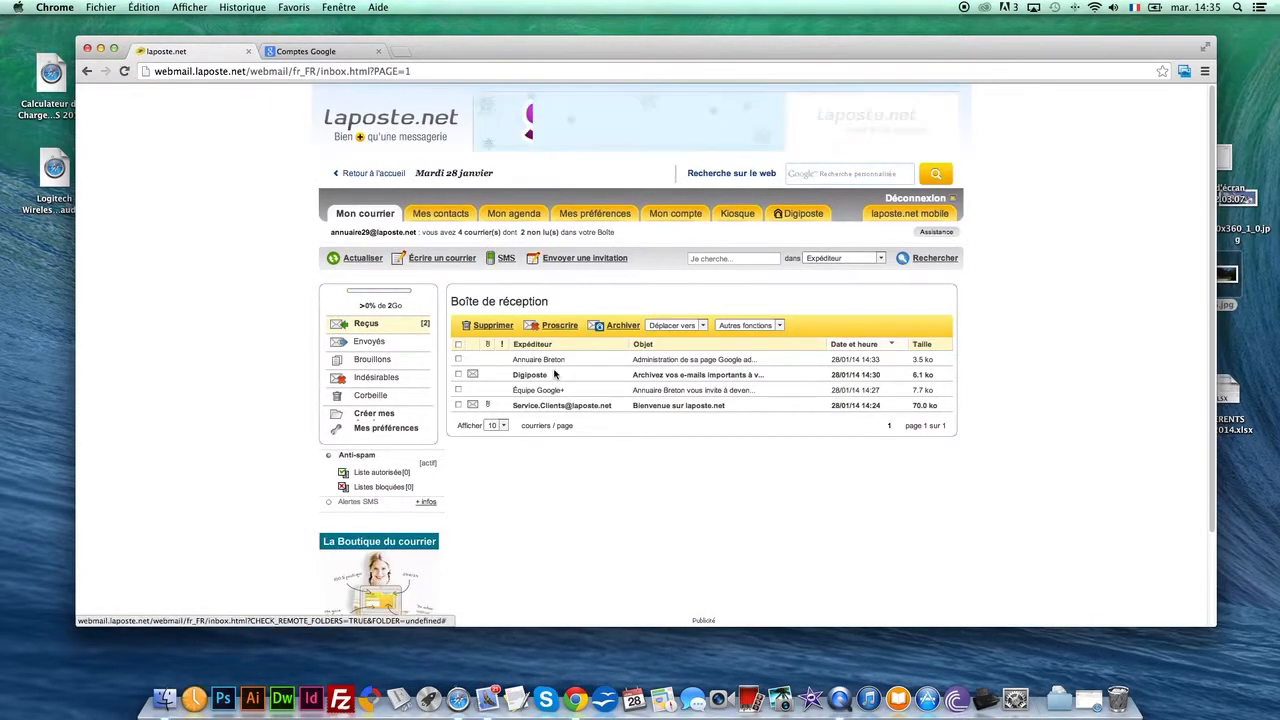
# Reopen the Annuaire Breton message and follow its link for creating a Google account
pyautogui.click(553, 360)
pyautogui.scroll(-1, 553, 365)
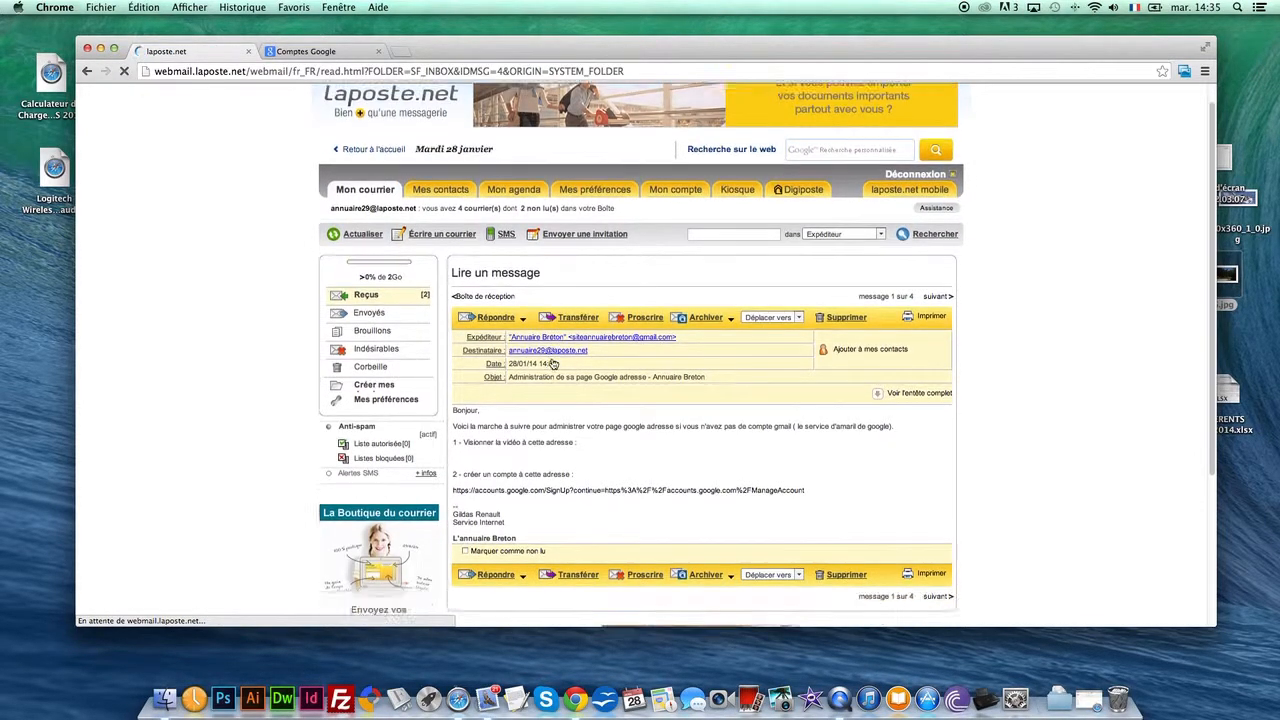
pyautogui.scroll(-3, 553, 365)
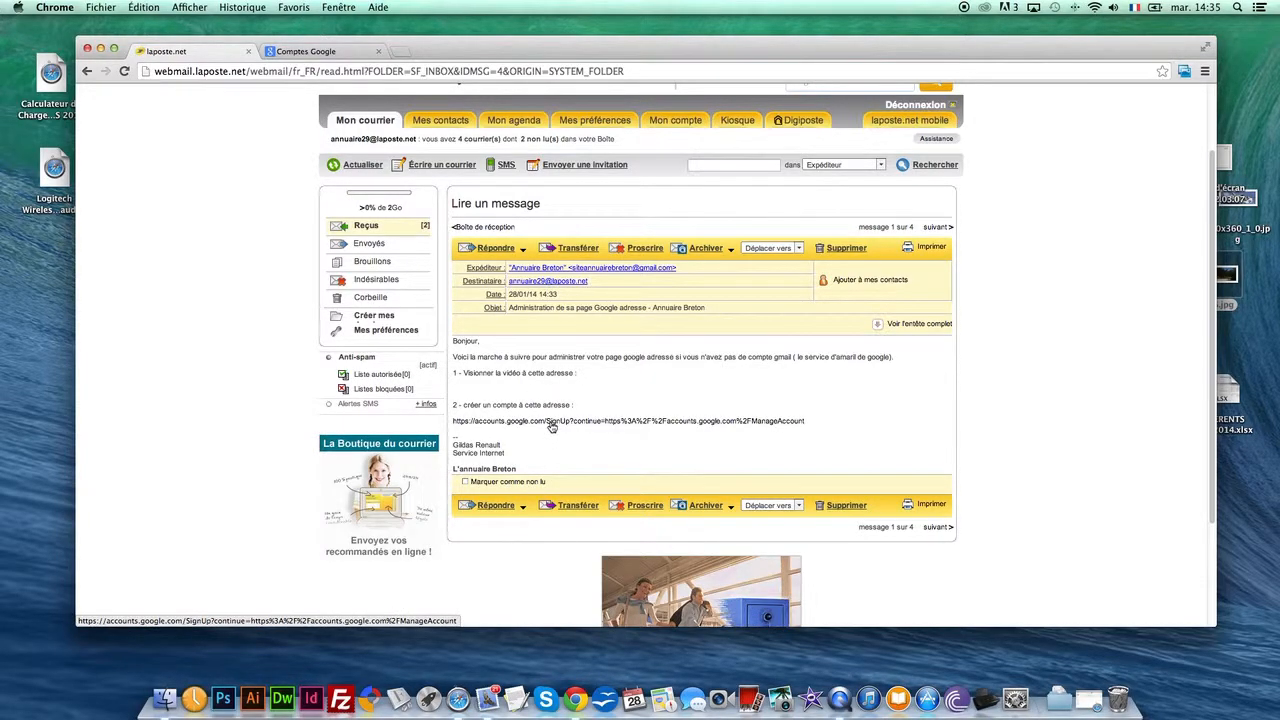
pyautogui.click(551, 424)
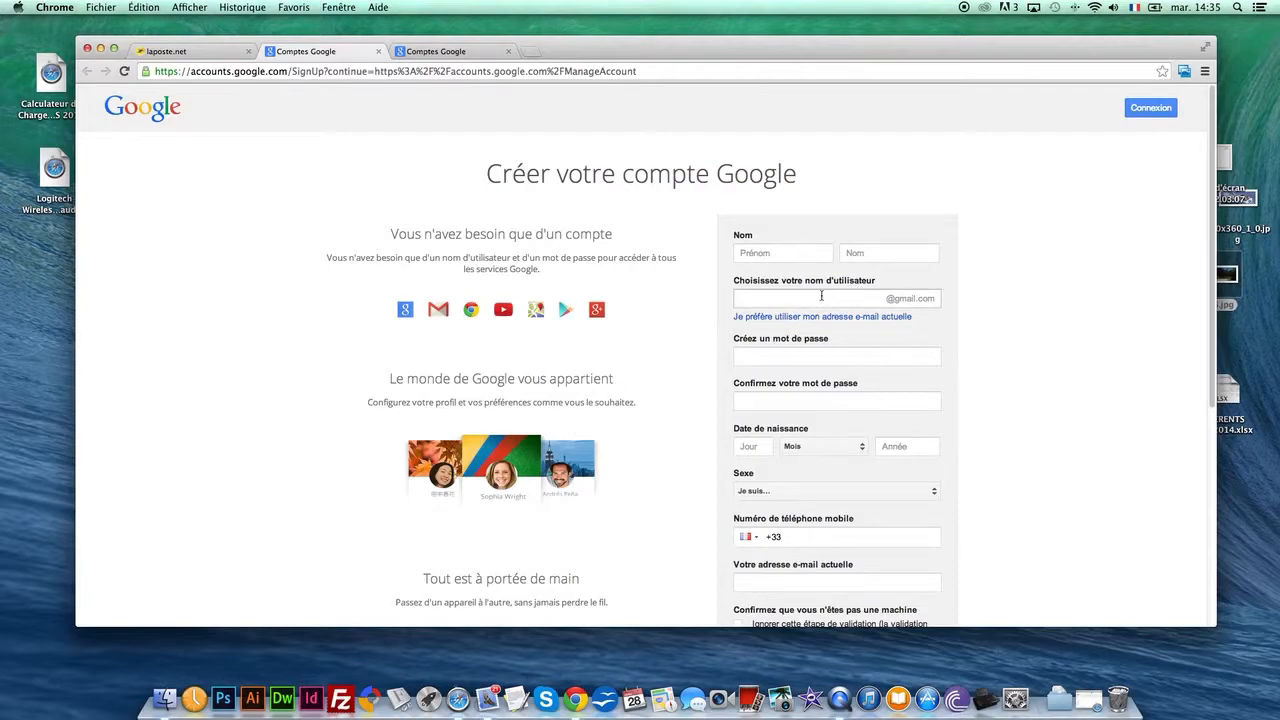
# Enter the account holder's first and last name in the Google sign-up form
pyautogui.click(789, 254)
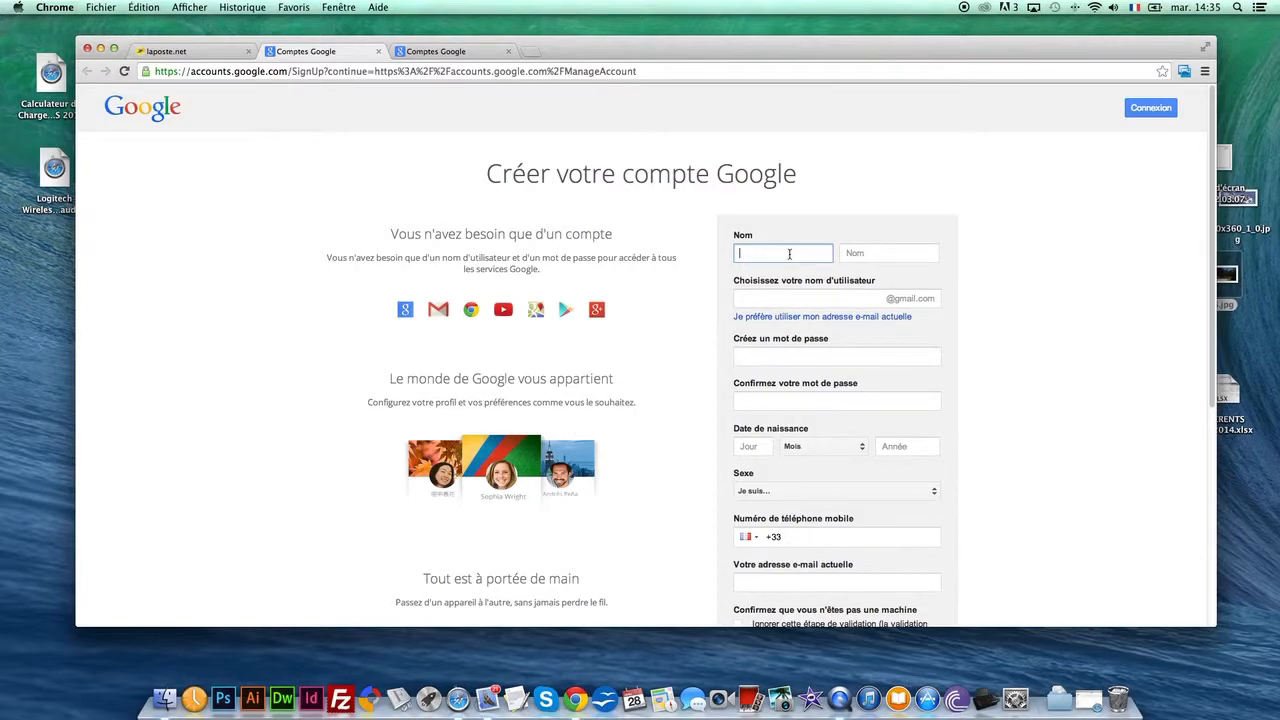
pyautogui.press('Tab')
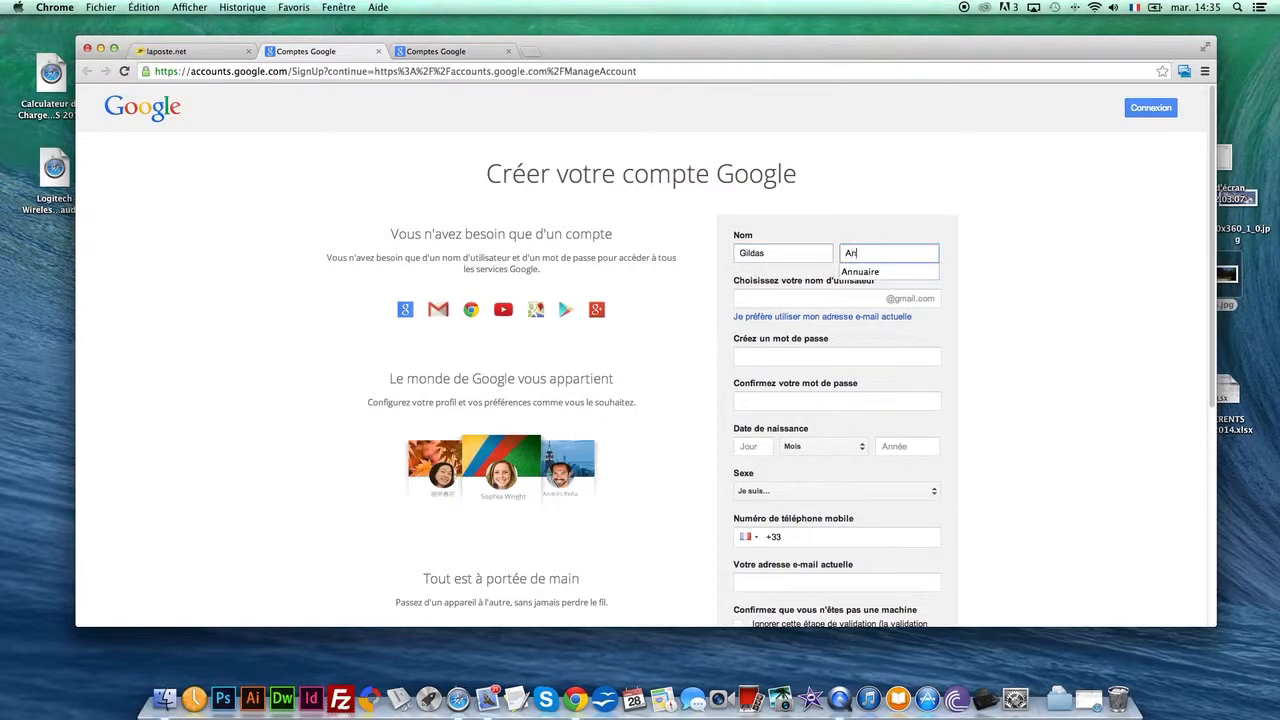
pyautogui.press('Tab')
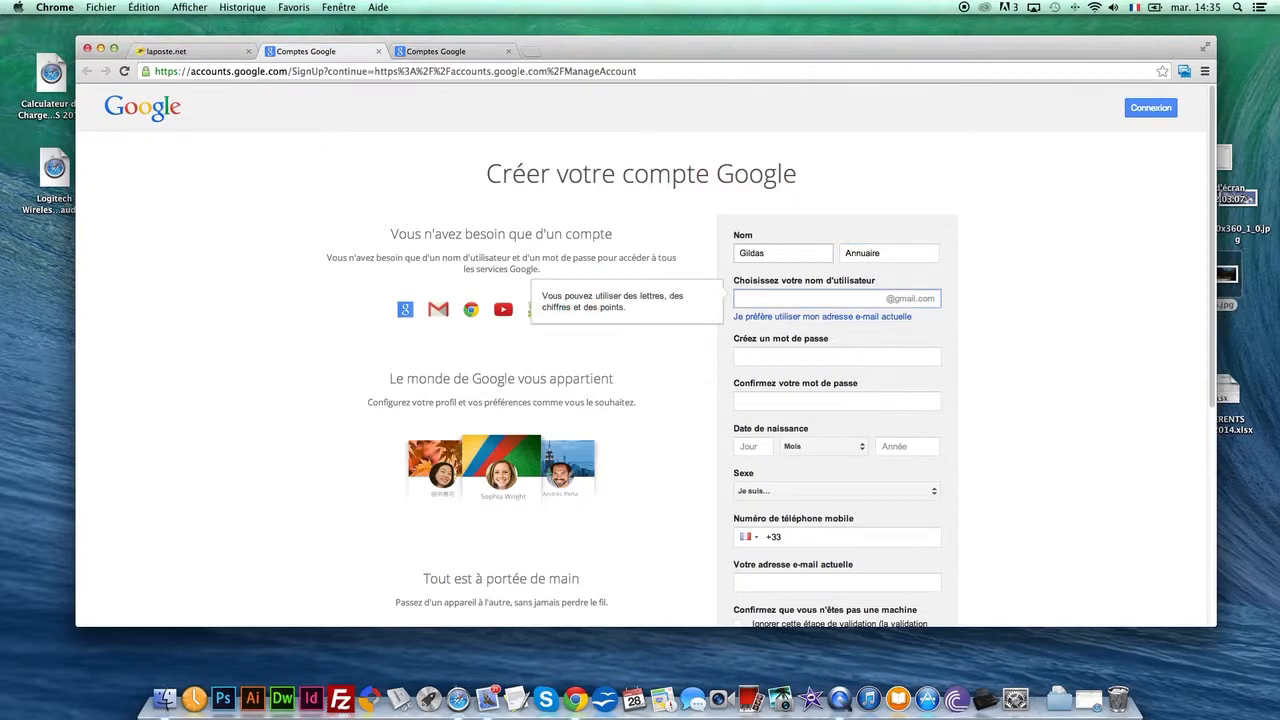
# Choose to sign up with an existing e-mail address instead of a Gmail one, and enter the account holder's address
pyautogui.click(765, 317)
pyautogui.click(765, 299)
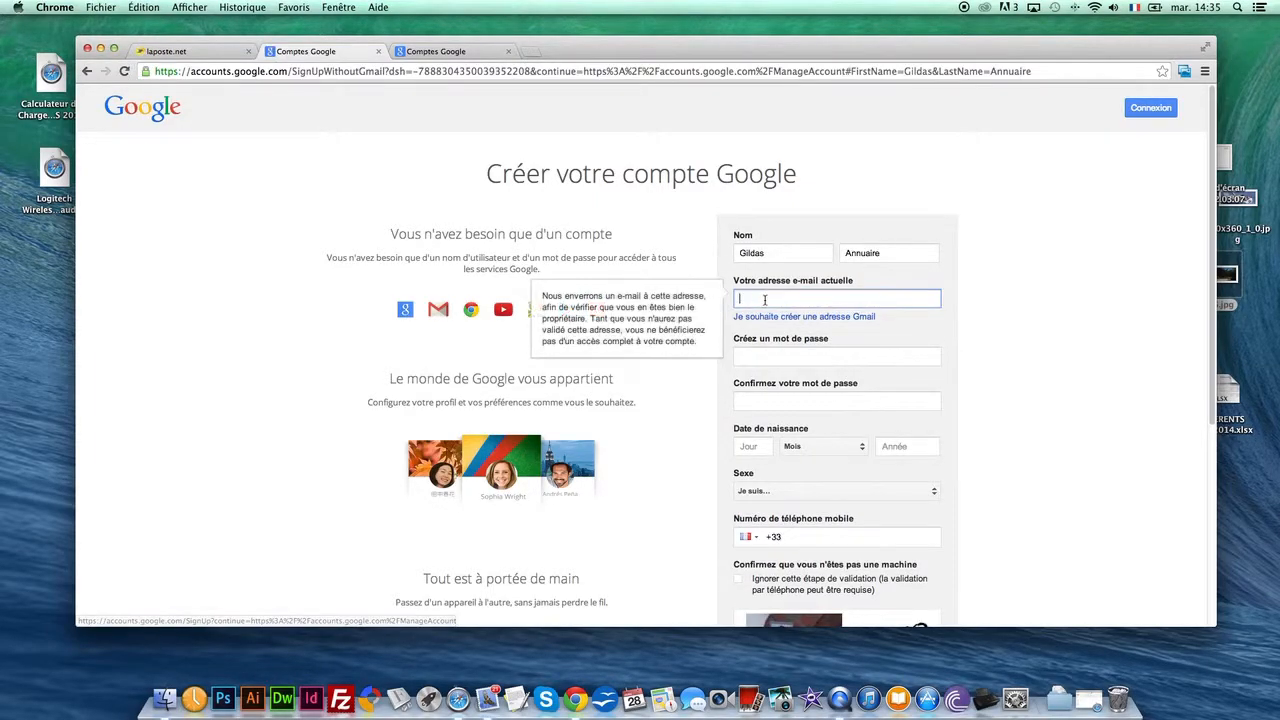
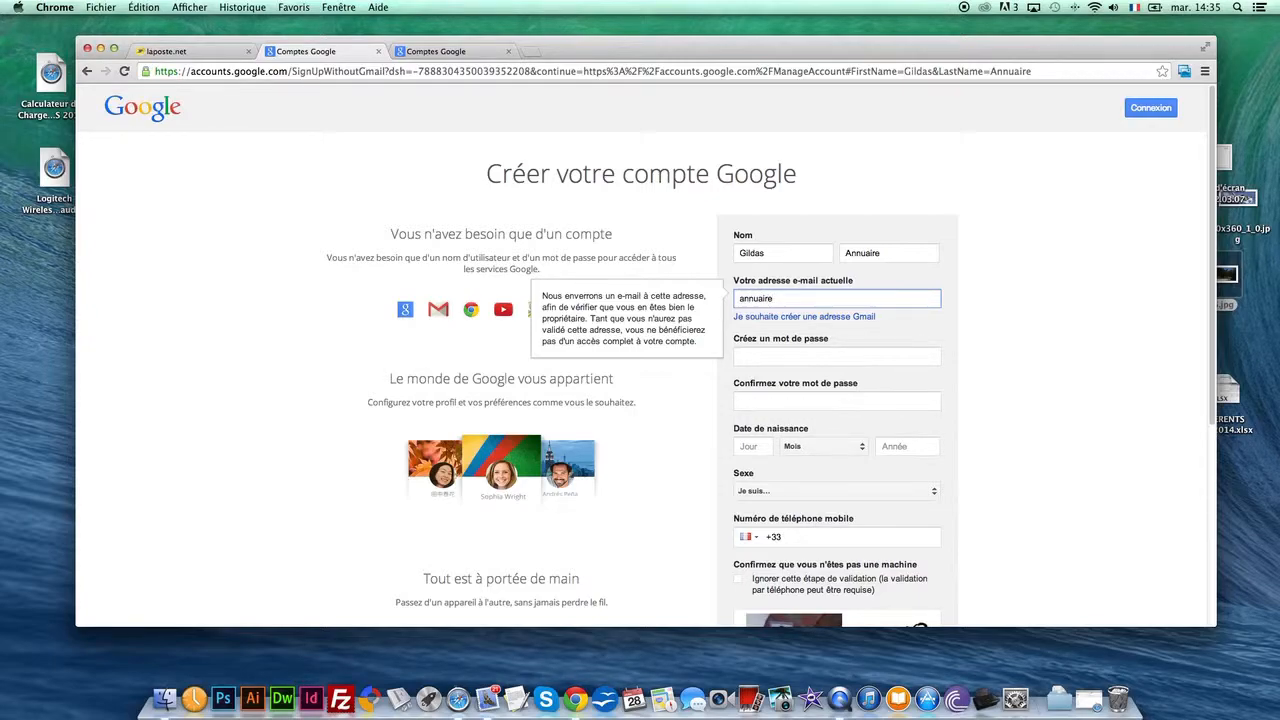
# Try to set an account password and enter it again in the confirmation field
pyautogui.click(799, 357)
pyautogui.write('•')
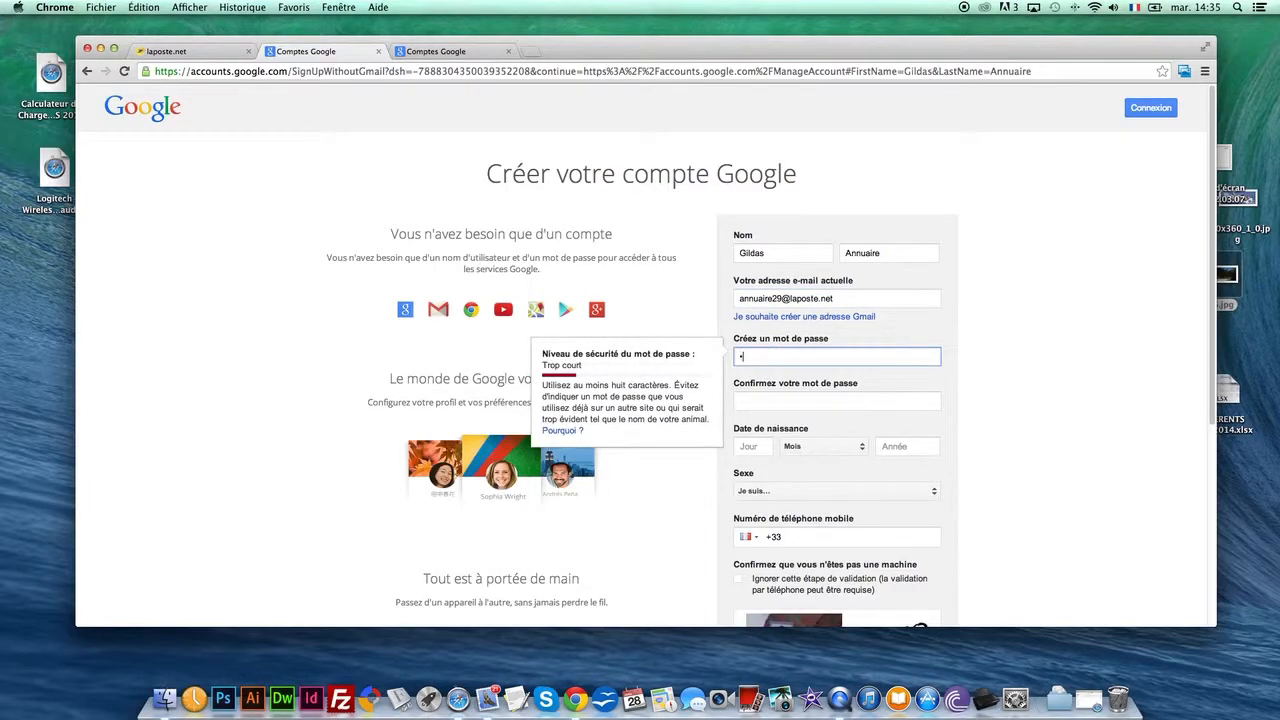
pyautogui.write('•••••••••')
pyautogui.click(789, 407)
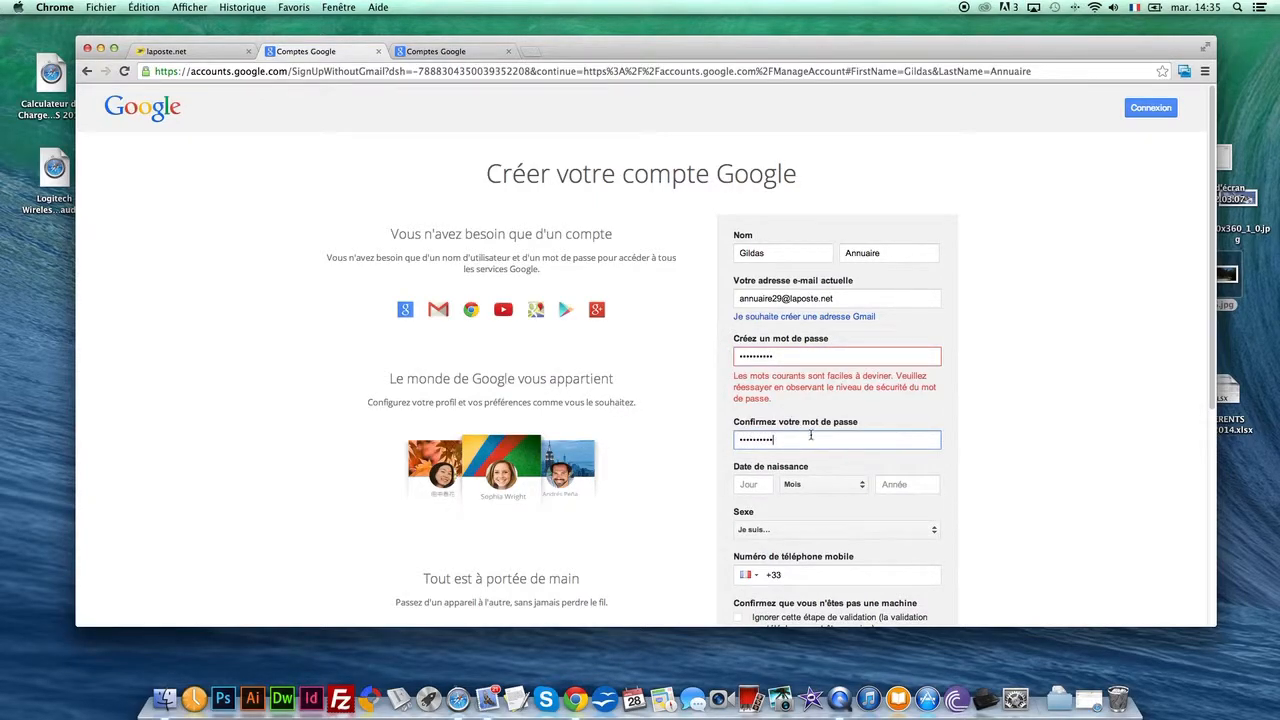
# Fill in the date of birth and set the gender to Un homme
pyautogui.click(754, 486)
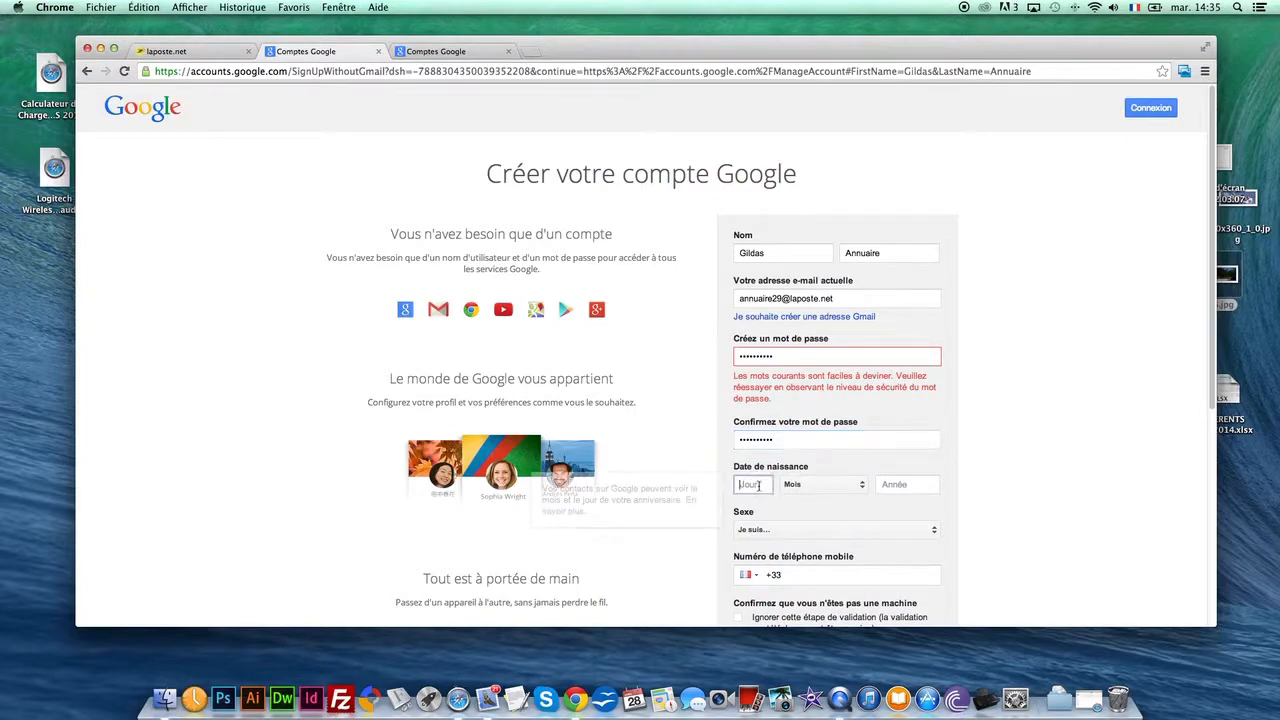
pyautogui.scroll(-2, 784, 484)
pyautogui.write('30')
pyautogui.click(838, 436)
pyautogui.click(822, 466)
pyautogui.click(905, 440)
pyautogui.write('1987')
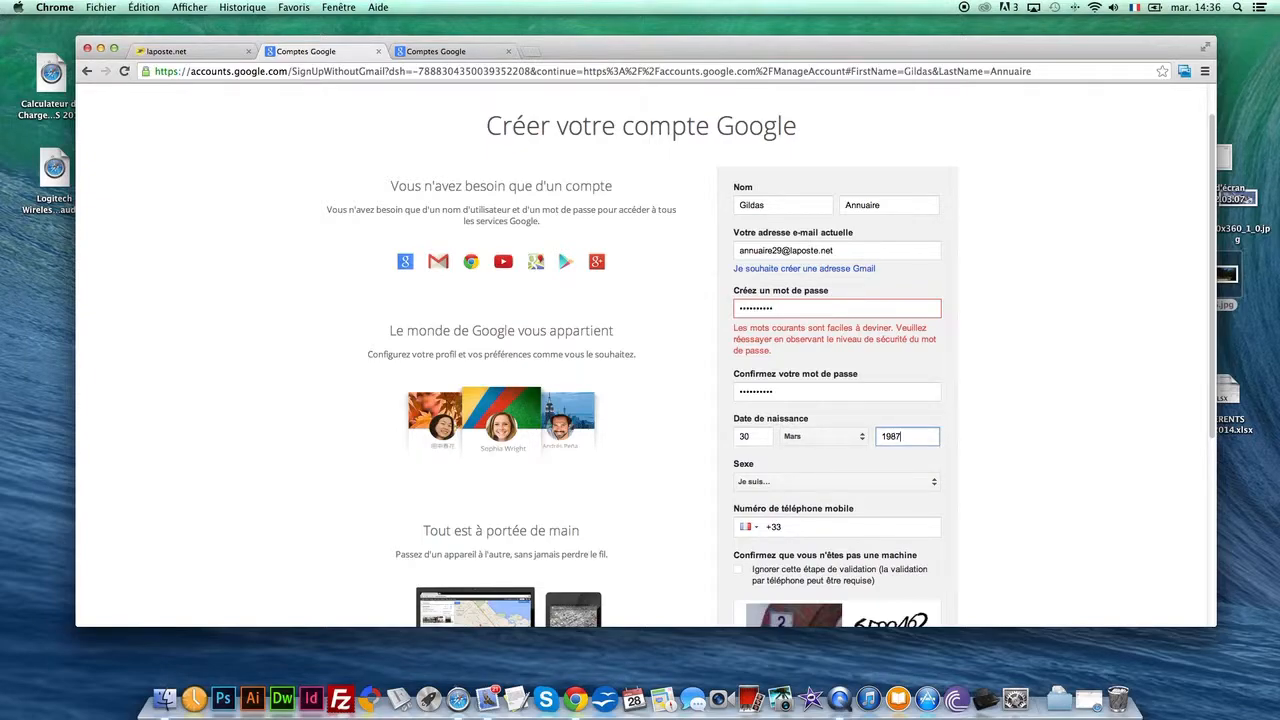
pyautogui.click(884, 481)
pyautogui.click(840, 499)
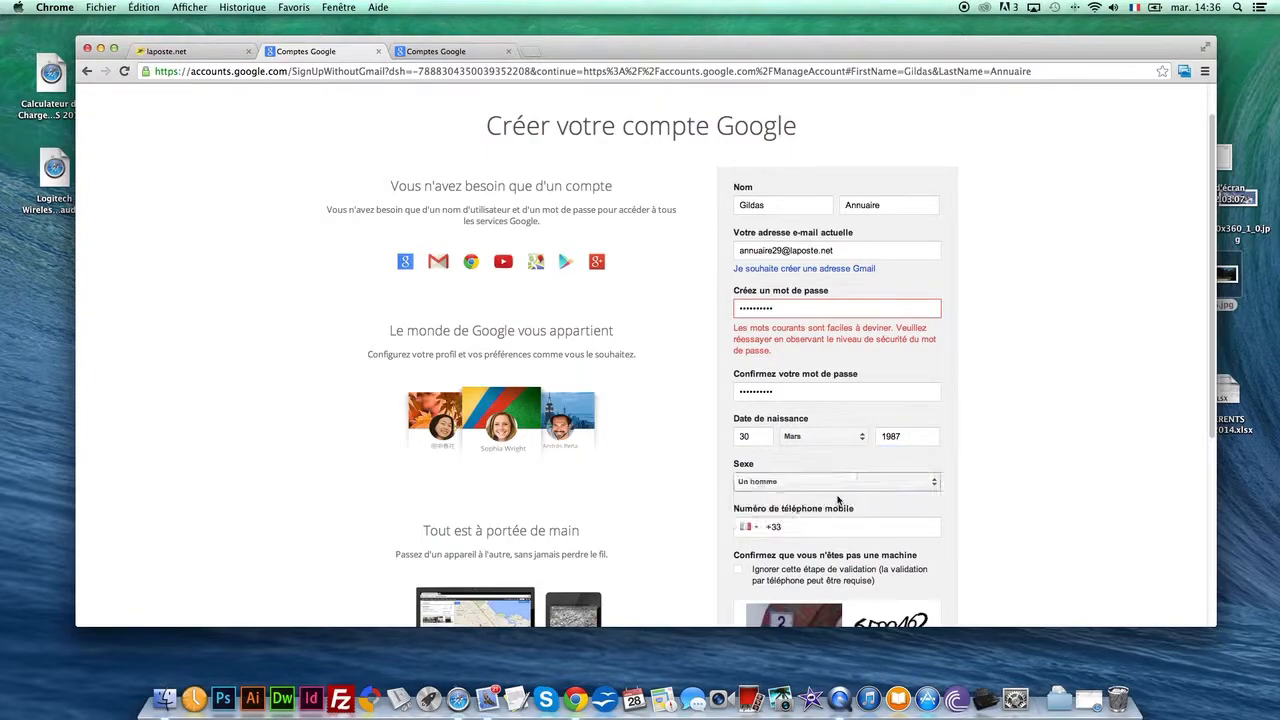
# Fill in the captcha, accept the terms of use and privacy rules, and submit the sign-up form
pyautogui.scroll(-3, 838, 500)
pyautogui.scroll(-3, 838, 500)
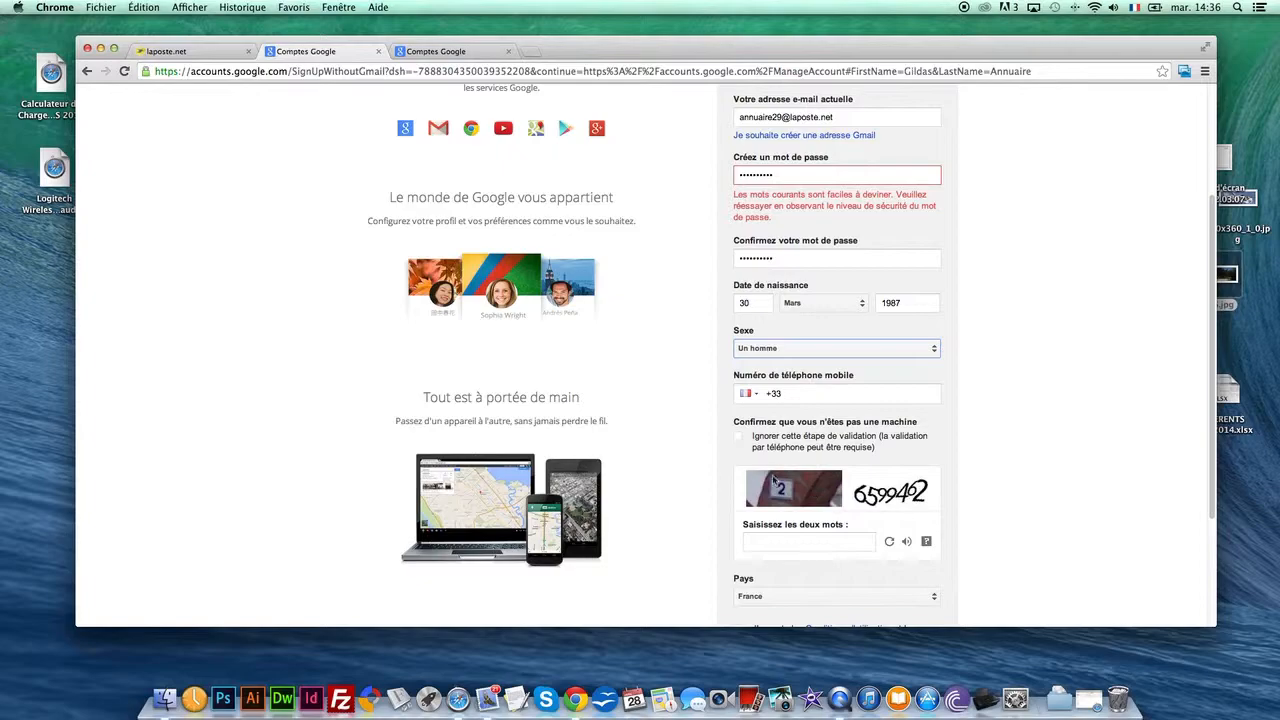
pyautogui.scroll(-3, 743, 447)
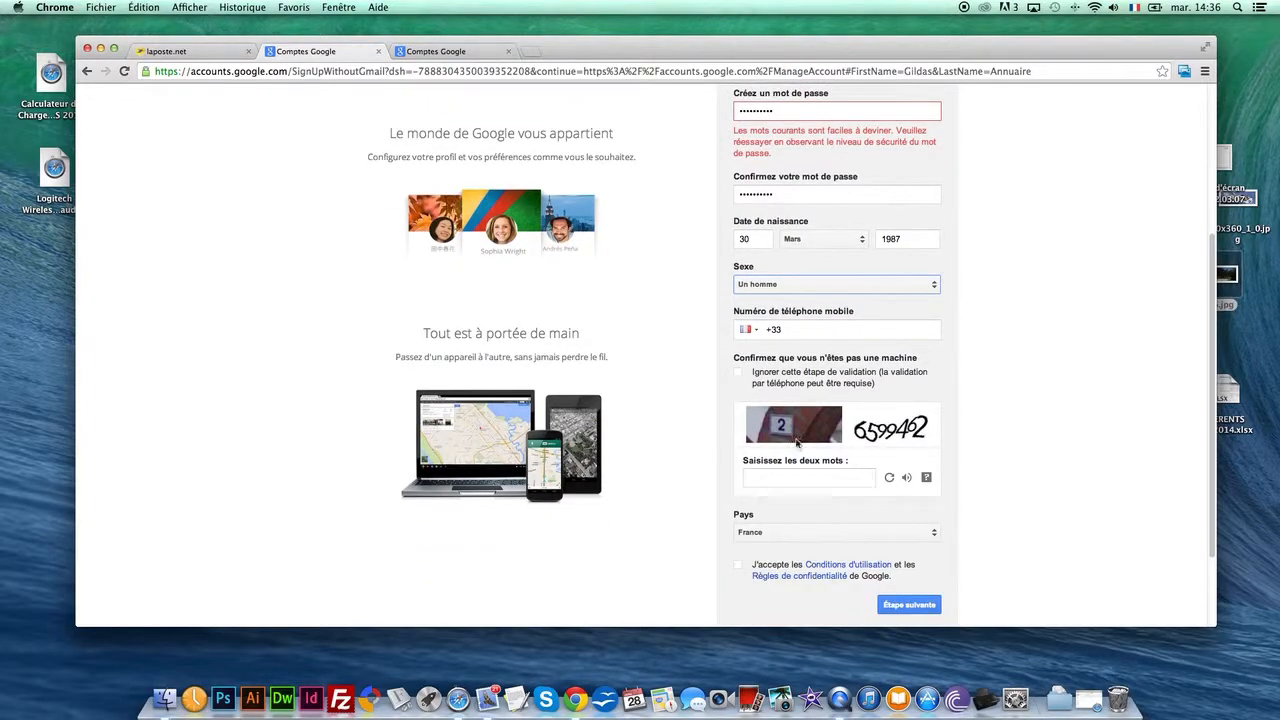
pyautogui.click(793, 477)
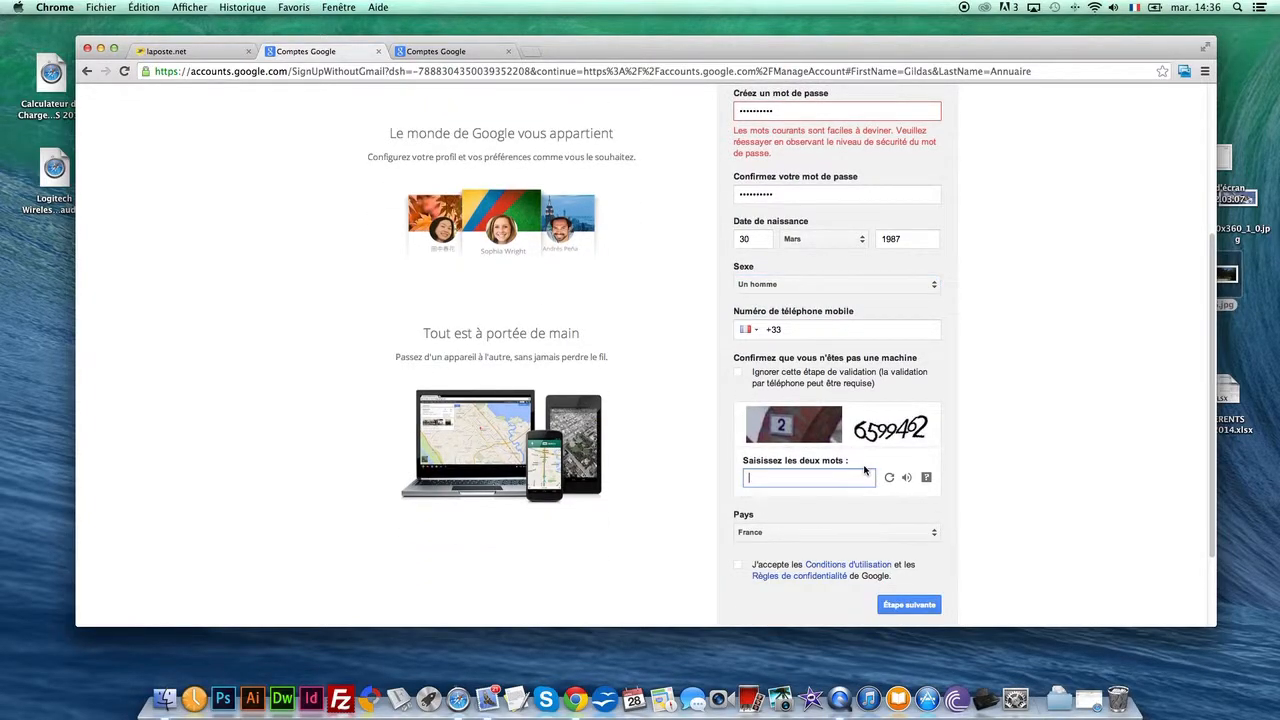
pyautogui.write('26599462')
pyautogui.scroll(-2, 872, 432)
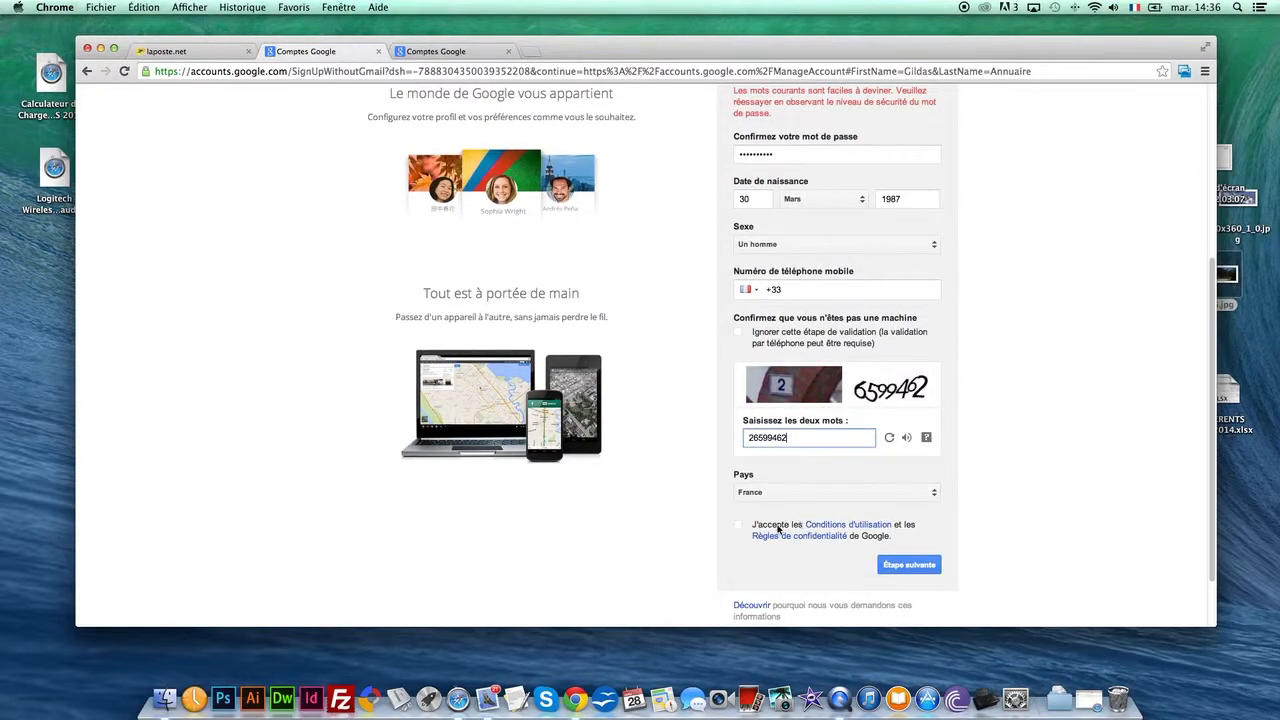
pyautogui.click(739, 527)
pyautogui.scroll(-2, 851, 499)
pyautogui.click(905, 491)
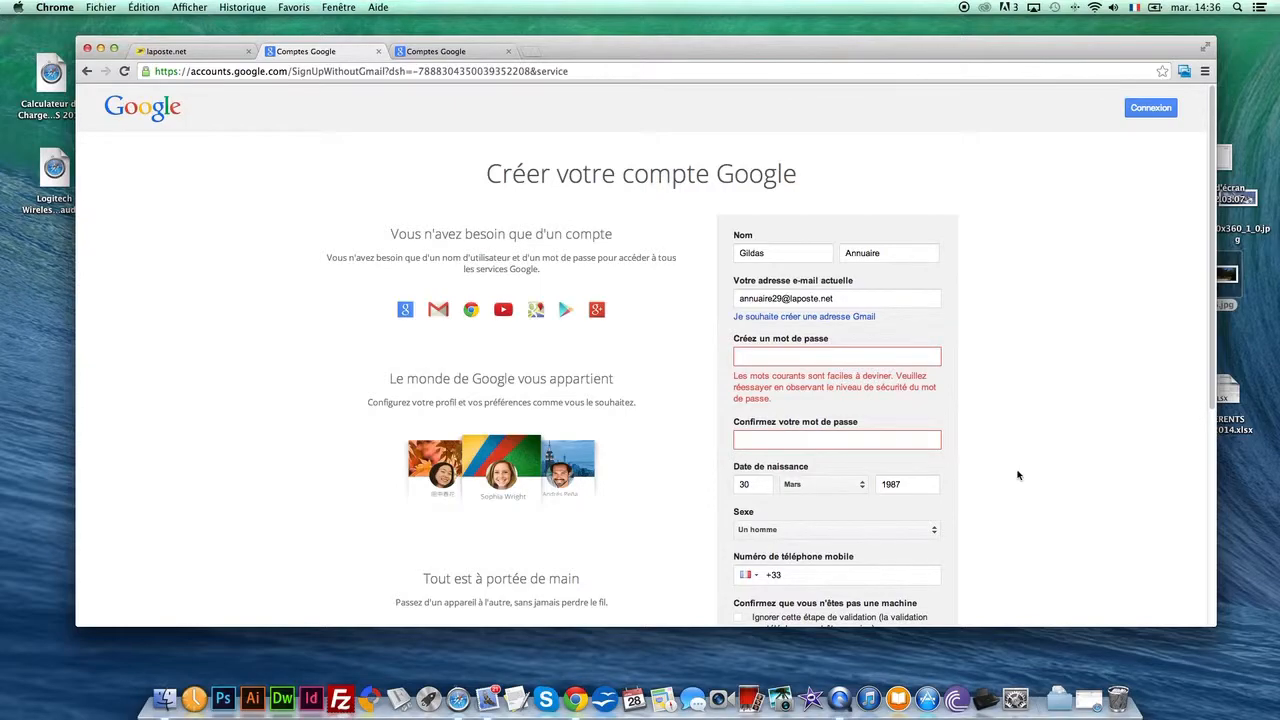
# Enter a stronger account password and repeat it in the confirmation field
pyautogui.click(808, 358)
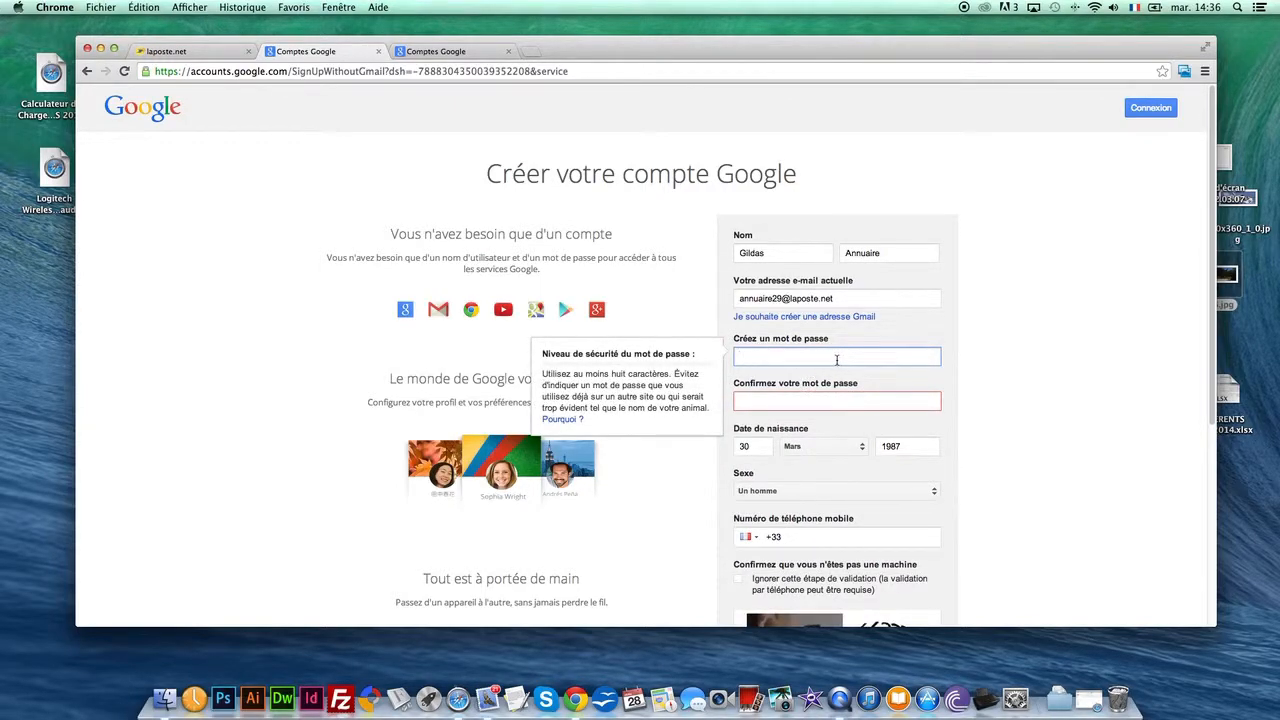
pyautogui.write('••••••••')
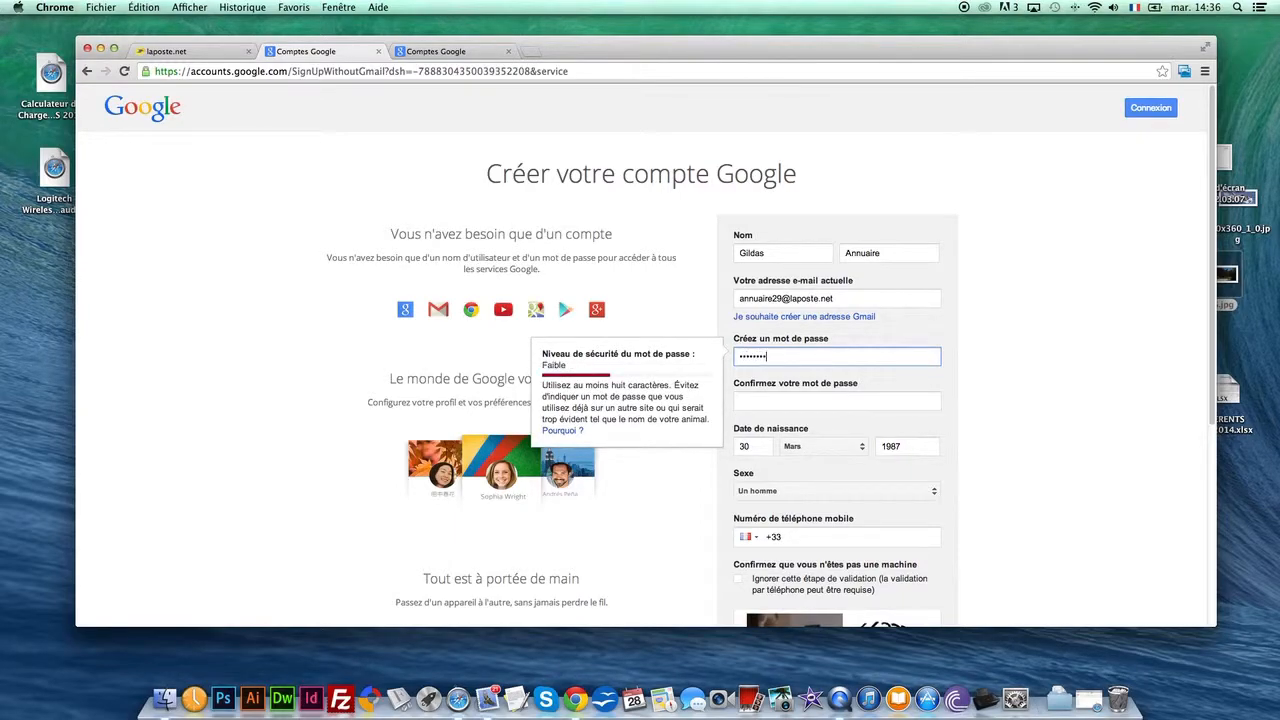
pyautogui.write('•••')
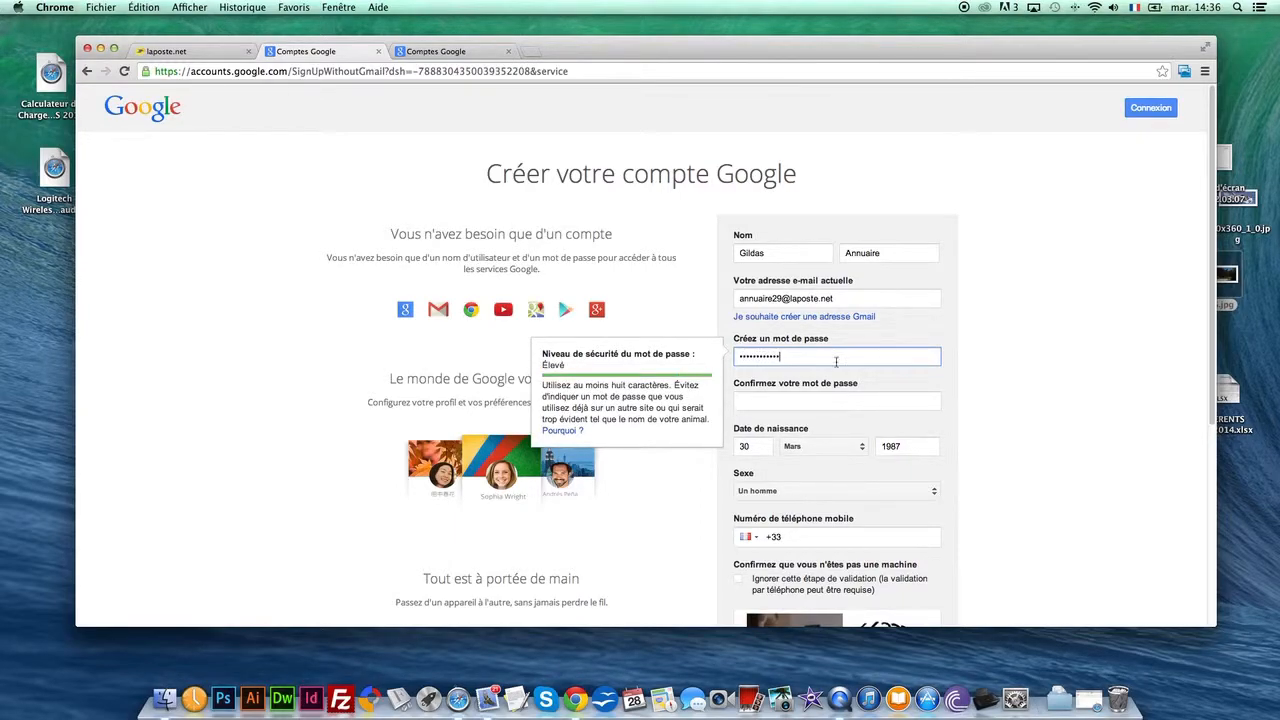
pyautogui.click(832, 402)
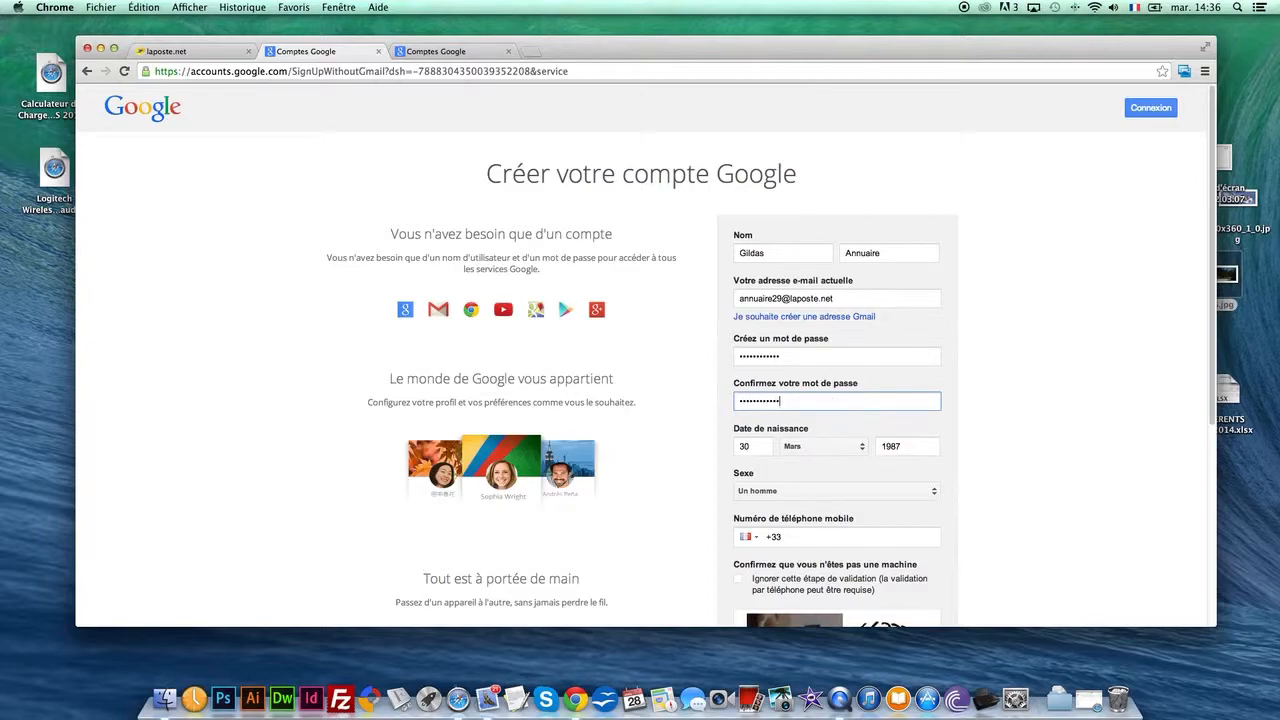
# Fill in the new captcha and resubmit the sign-up form
pyautogui.scroll(-3, 866, 416)
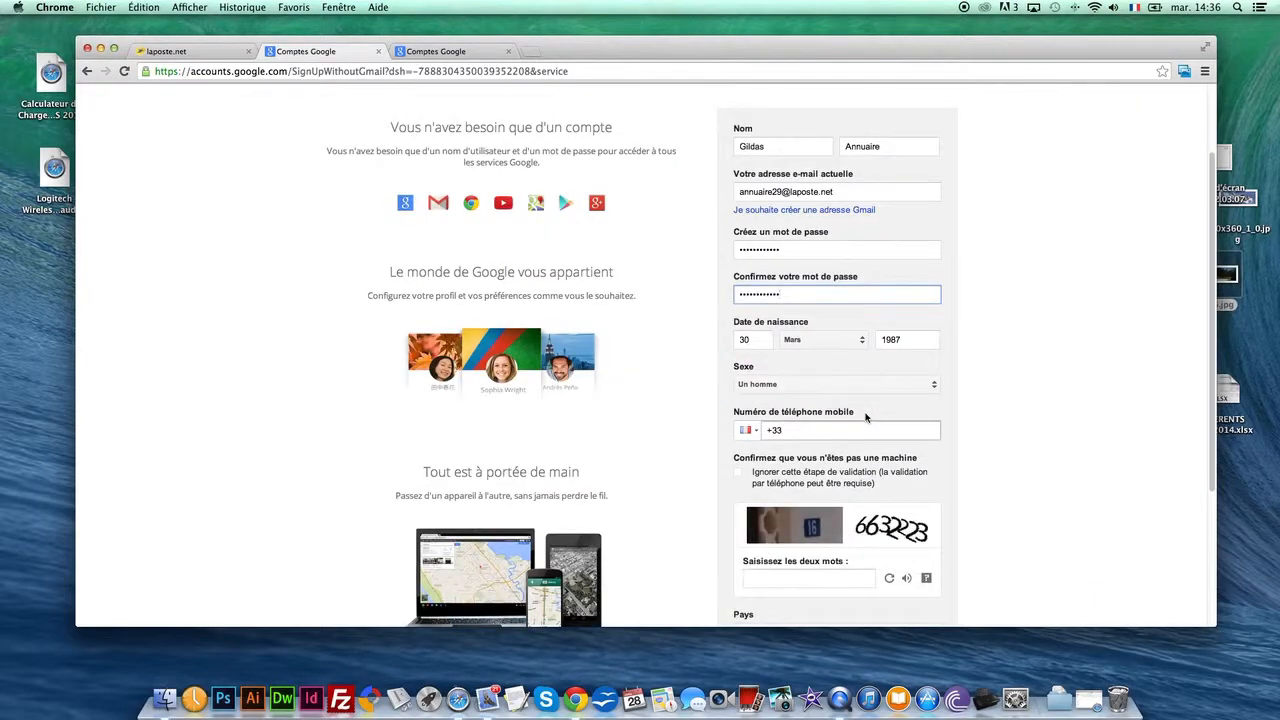
pyautogui.scroll(-3, 866, 418)
pyautogui.click(779, 477)
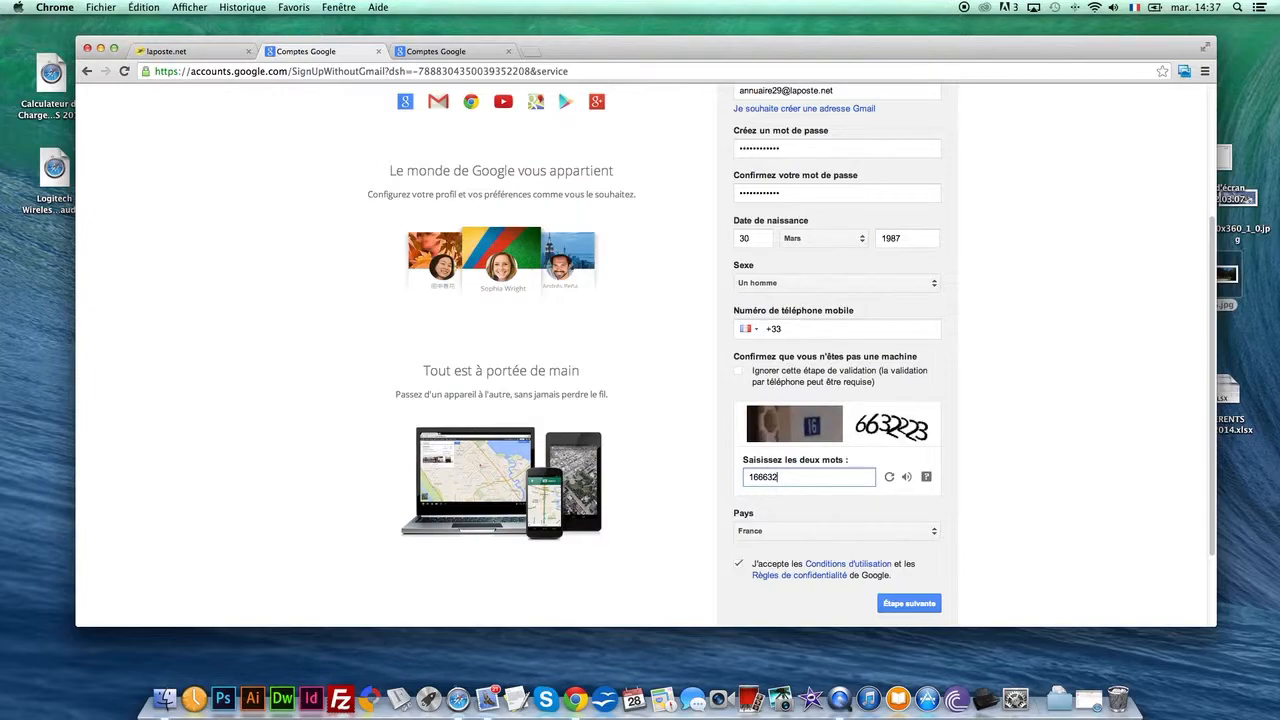
pyautogui.click(905, 608)
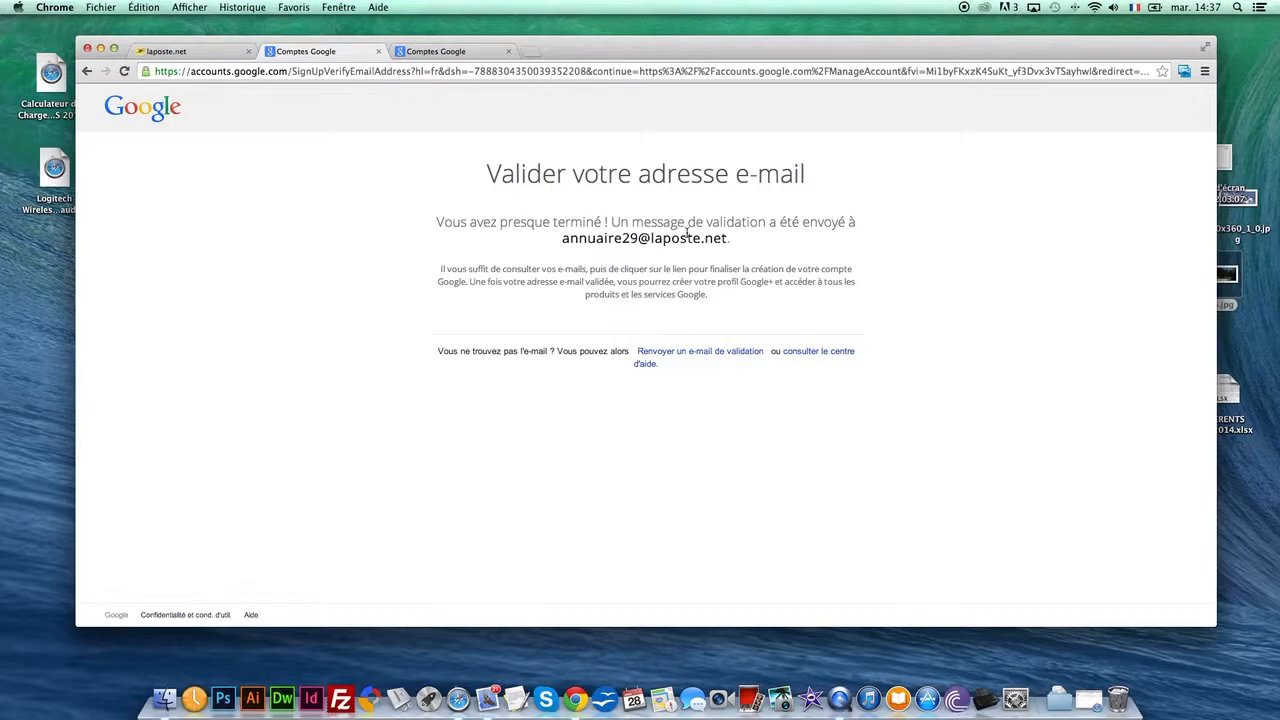
# Return to the laposte.net inbox, open Google's address validation message and follow its activation link
pyautogui.click(200, 51)
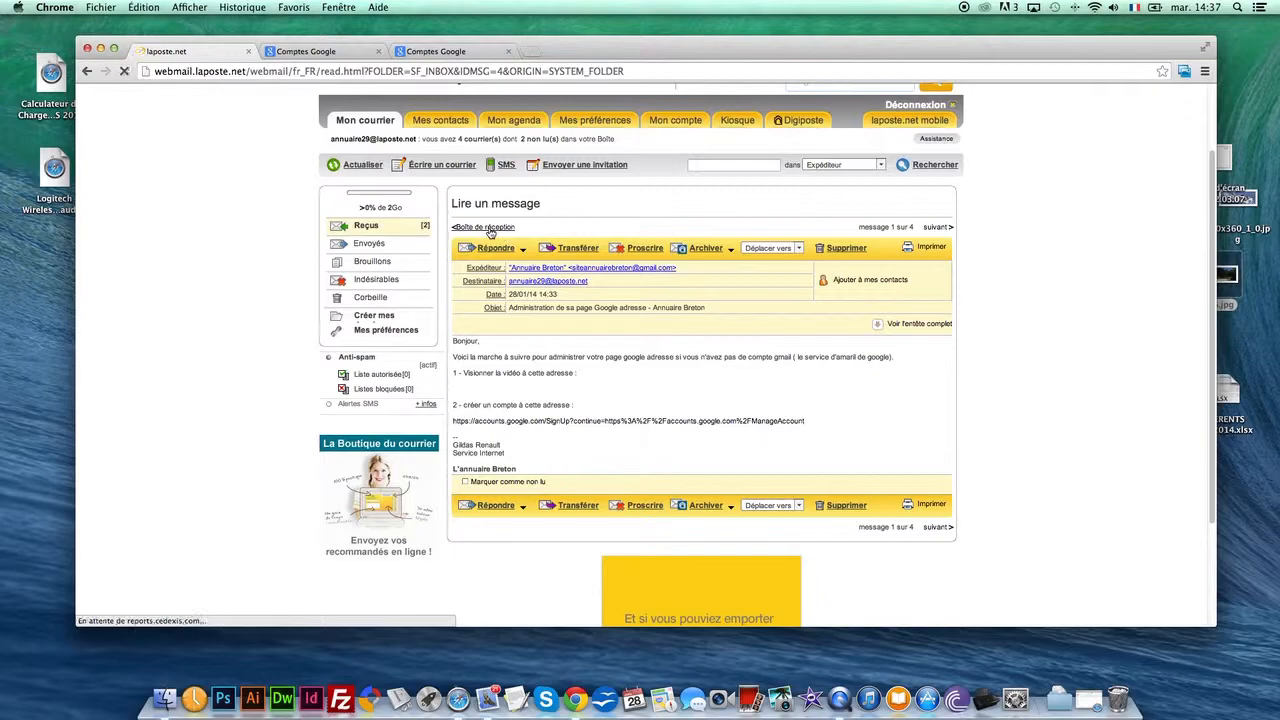
pyautogui.click(484, 227)
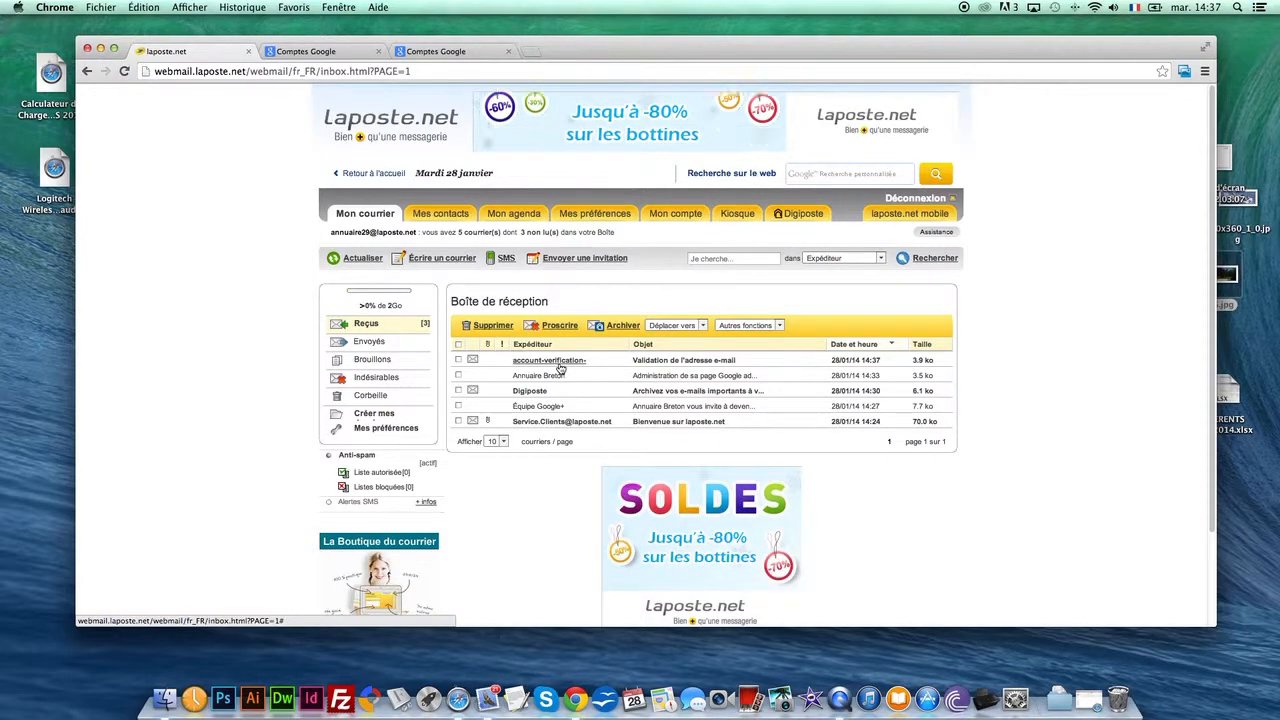
pyautogui.click(556, 362)
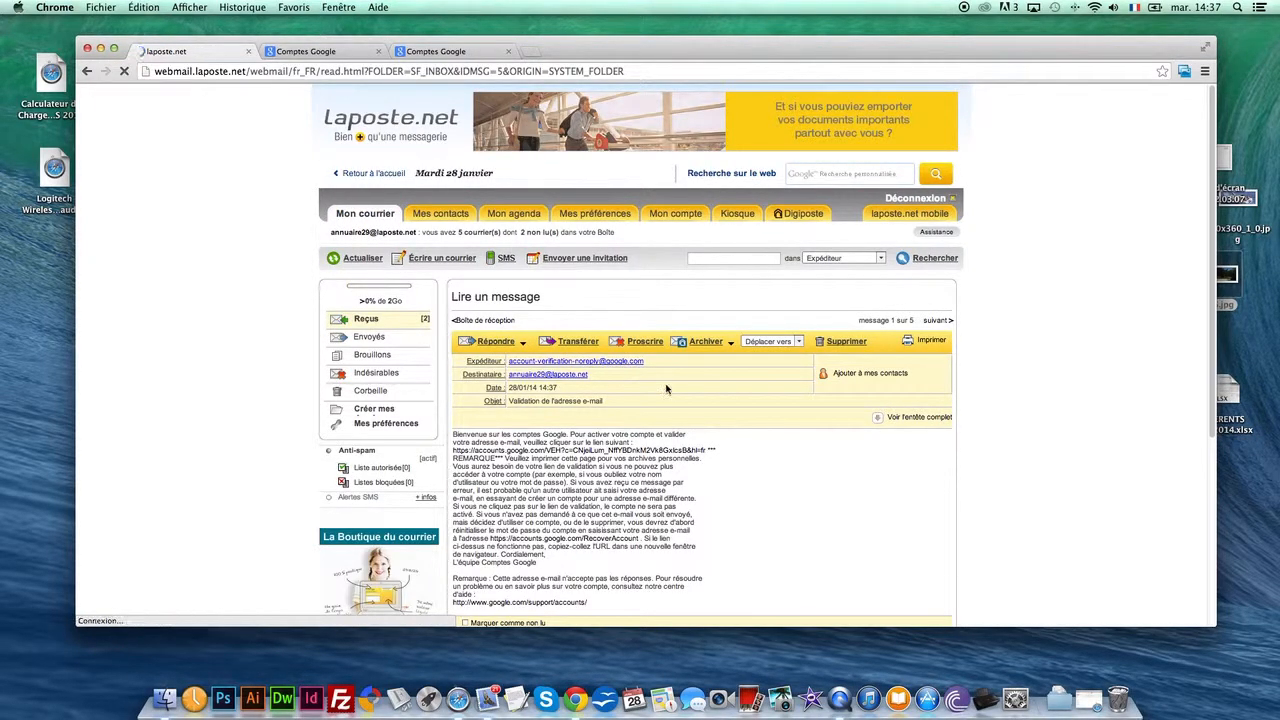
pyautogui.scroll(-2, 666, 389)
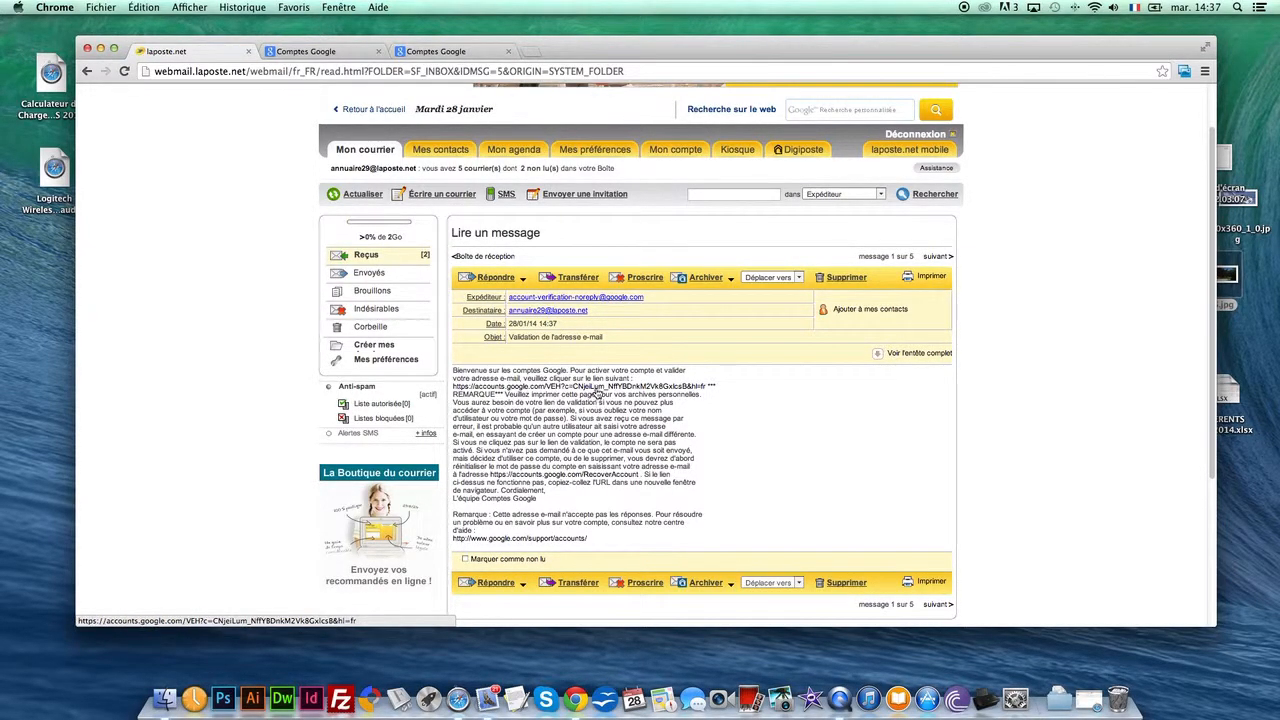
pyautogui.click(596, 389)
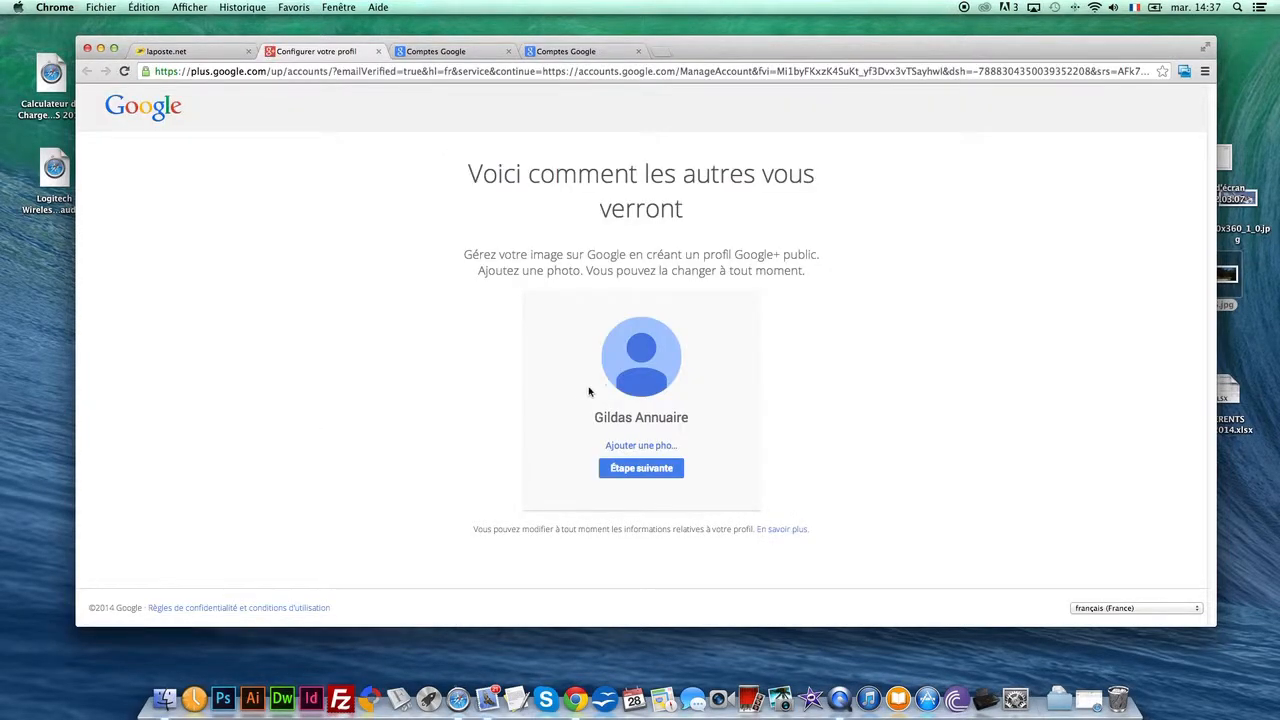
# Upload the desktop image 005.jpg as the new profile photo
pyautogui.click(646, 450)
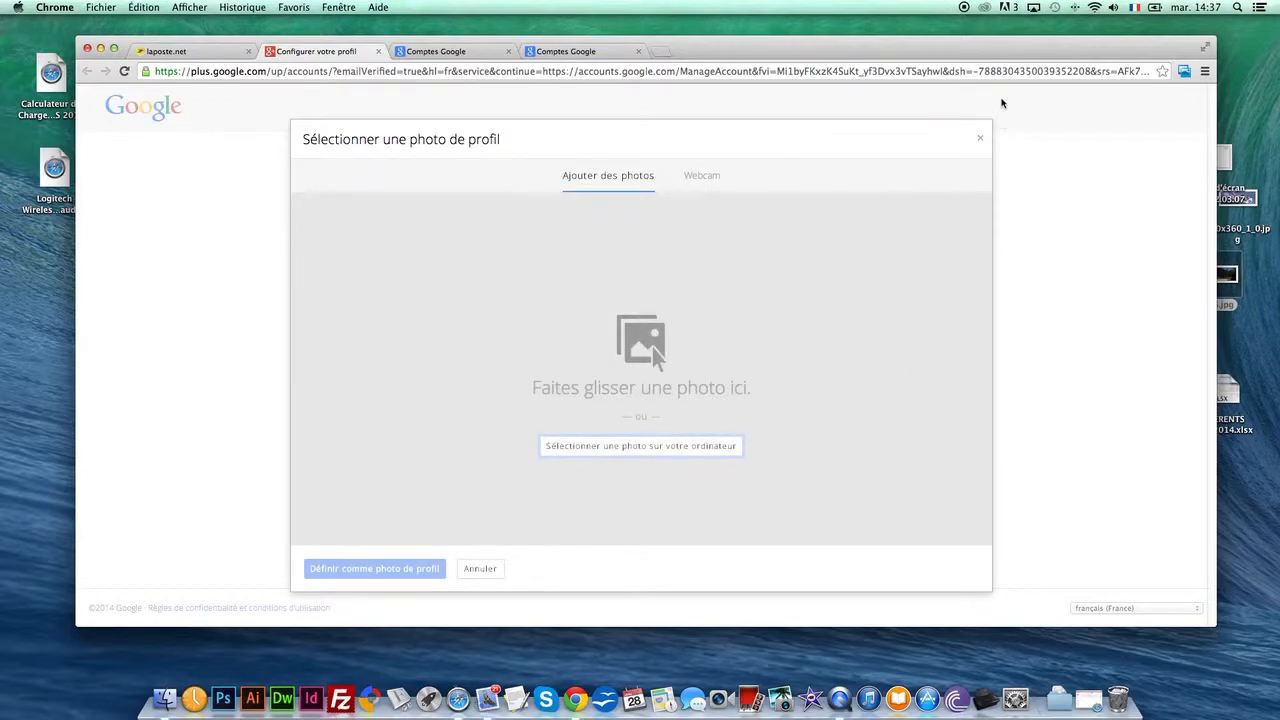
pyautogui.moveTo(986, 44); pyautogui.dragTo(893, 47)
pyautogui.moveTo(1214, 280); pyautogui.dragTo(521, 356)
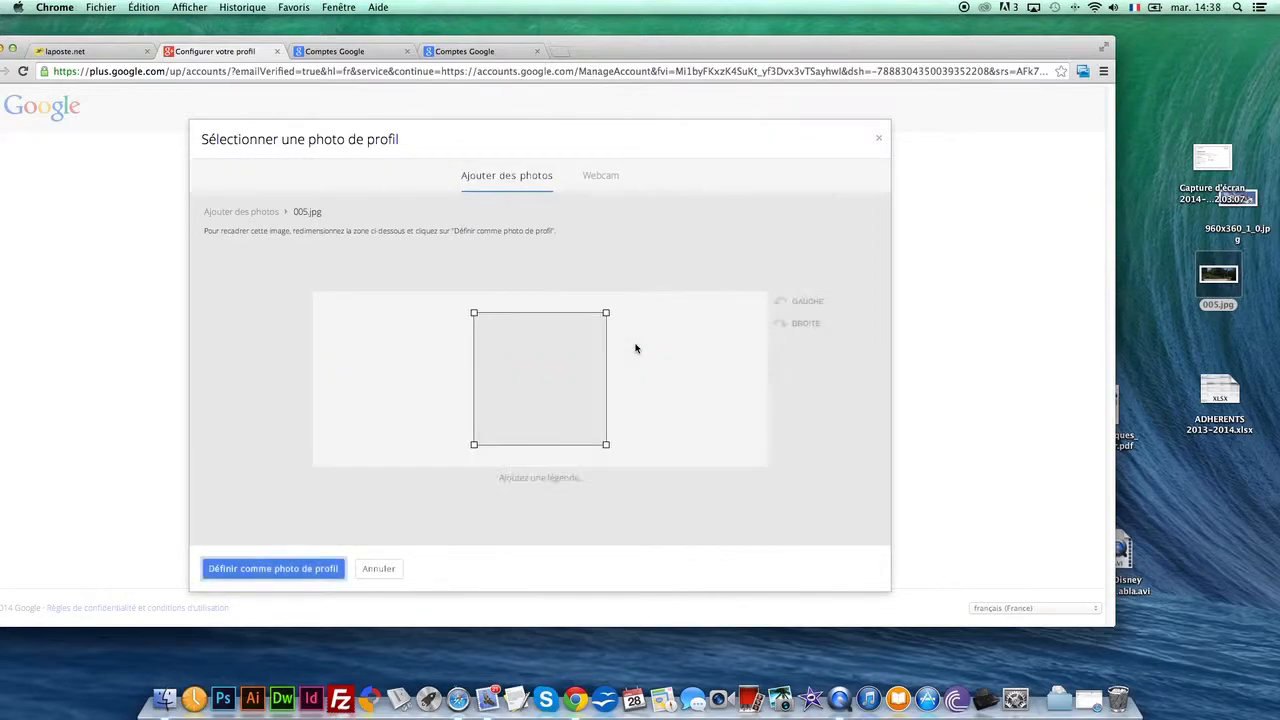
# Crop the uploaded photo to a slightly smaller square around the large-leaved plants and set it as the profile photo
pyautogui.moveTo(540, 355); pyautogui.dragTo(405, 369)
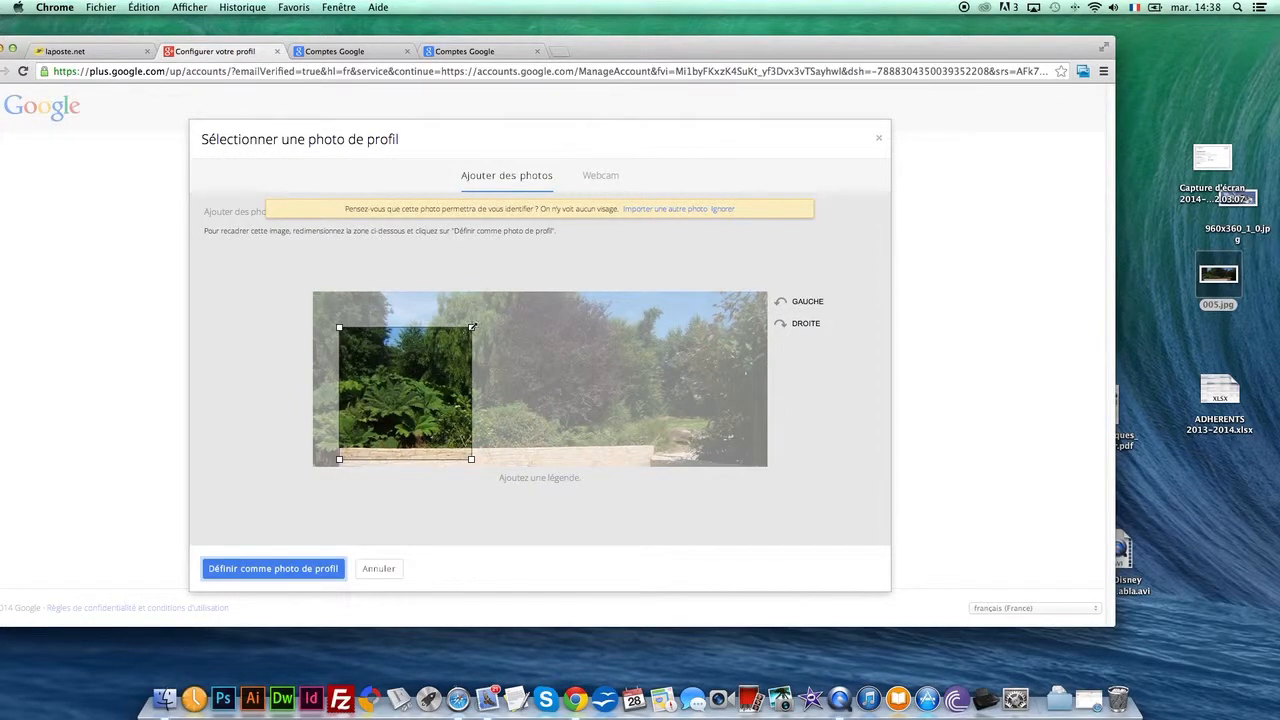
pyautogui.moveTo(473, 327); pyautogui.dragTo(459, 340)
pyautogui.moveTo(415, 380); pyautogui.dragTo(408, 373)
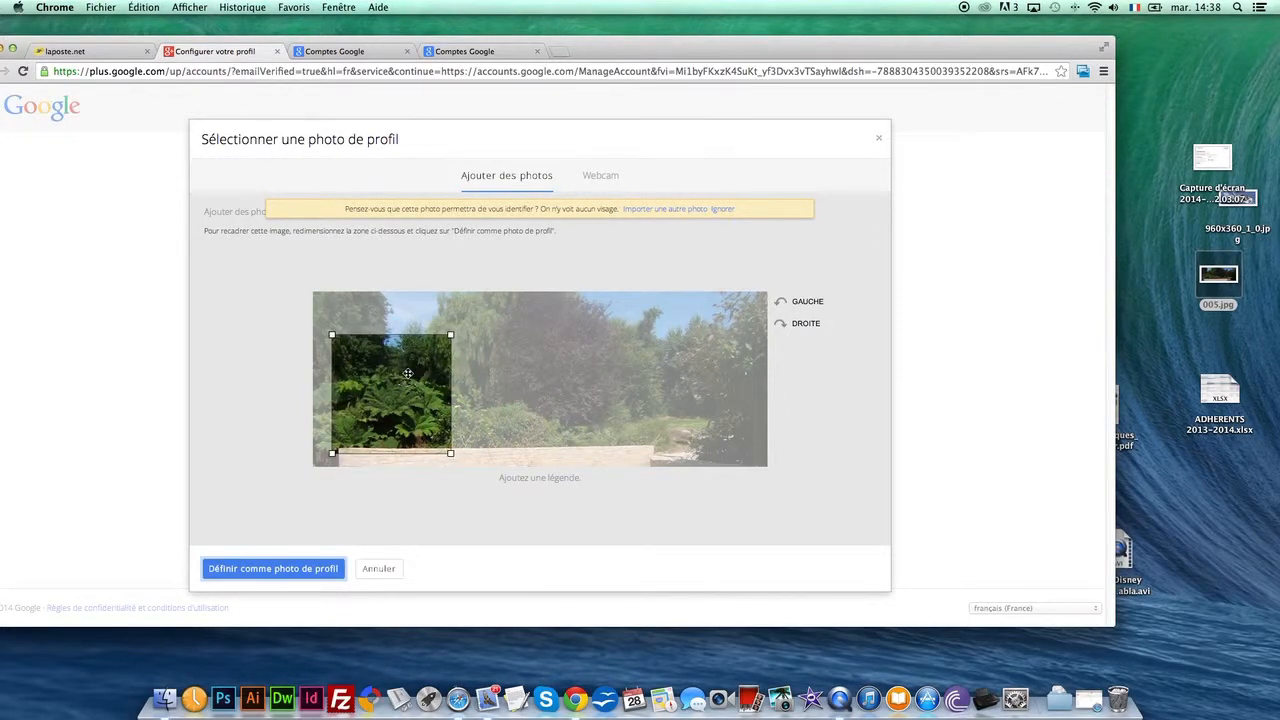
pyautogui.click(270, 569)
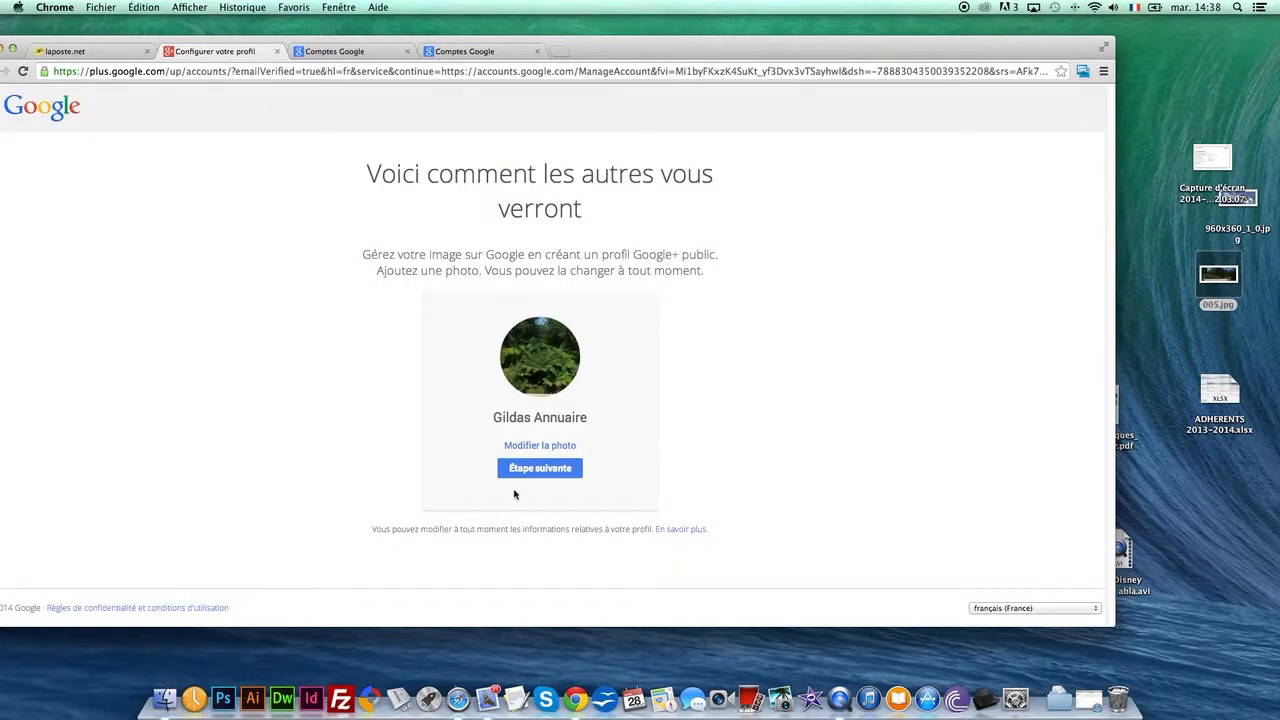
# Complete the public profile setup and proceed from the welcome page to the account's personal information
pyautogui.click(544, 474)
pyautogui.moveTo(640, 52); pyautogui.dragTo(697, 58)
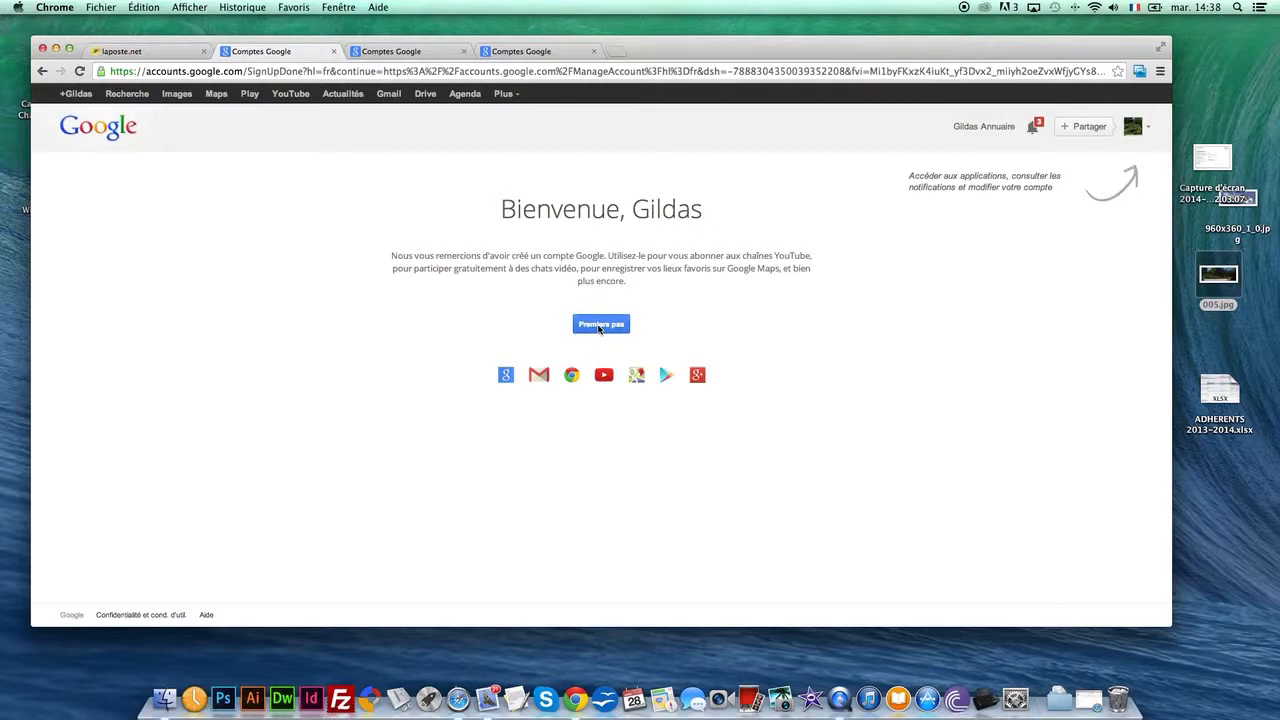
pyautogui.click(600, 325)
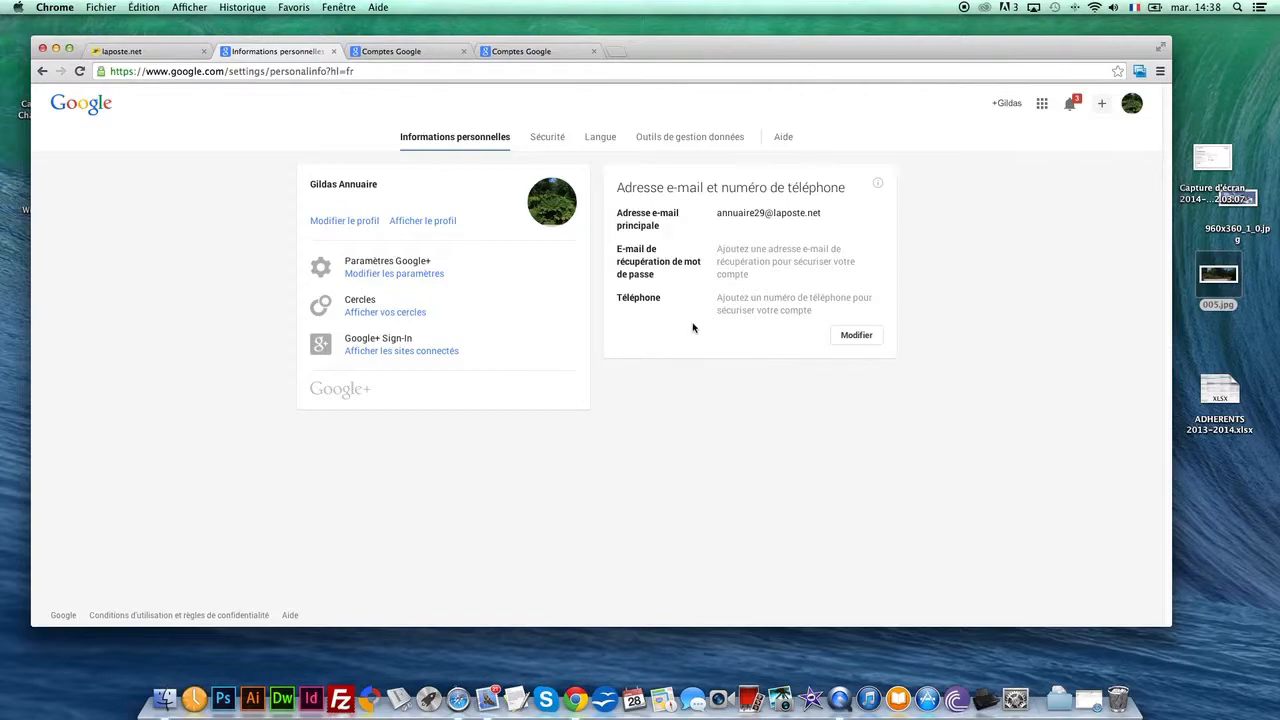
# Return to the laposte.net inbox and open the Google+ team's invitation to administer the Tomme du Névet page
pyautogui.click(180, 51)
pyautogui.click(425, 257)
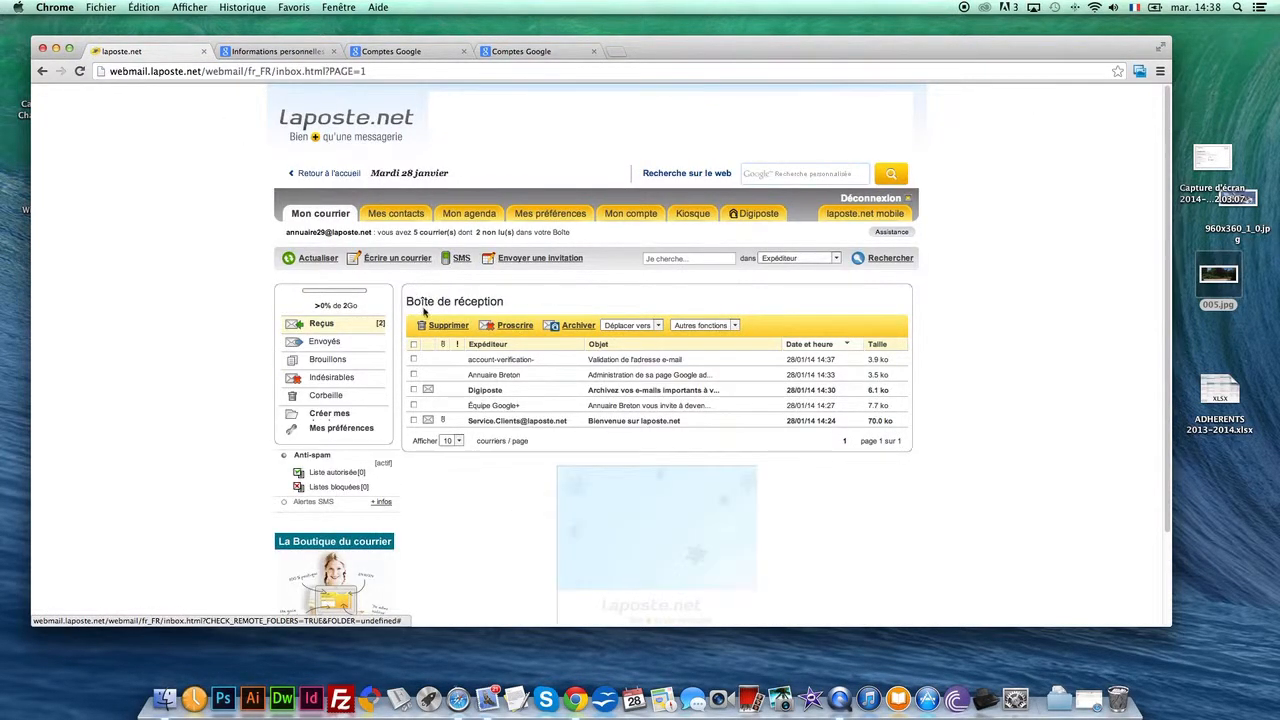
pyautogui.click(503, 410)
pyautogui.scroll(-5, 515, 380)
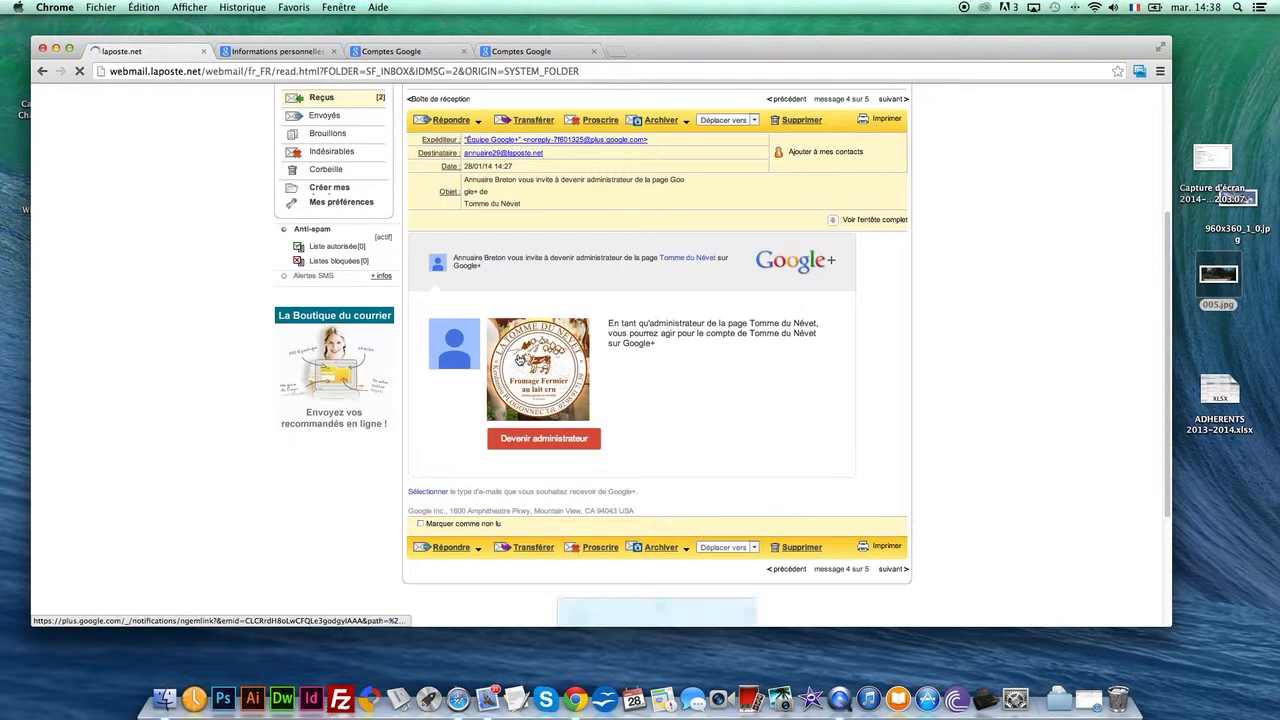
pyautogui.scroll(-1, 490, 360)
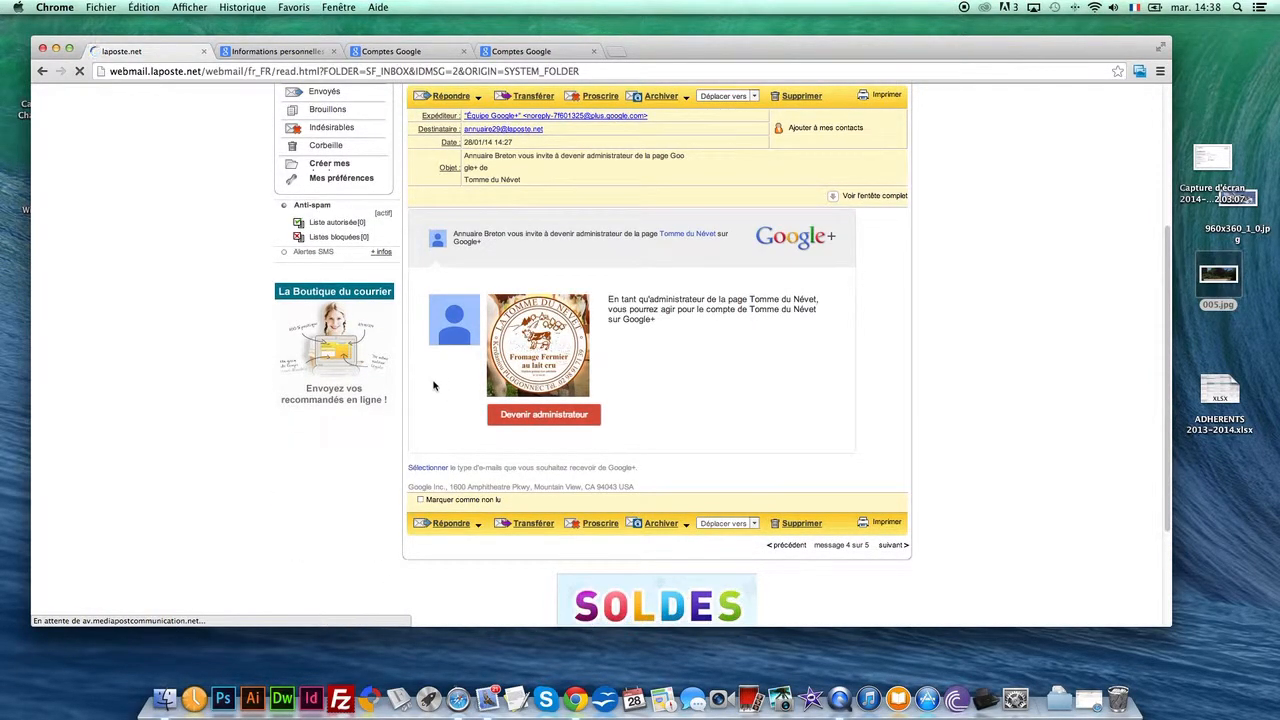
# Follow the invitation, accept the administrator role for the Tomme du Névet page and proceed to managing it
pyautogui.click(530, 416)
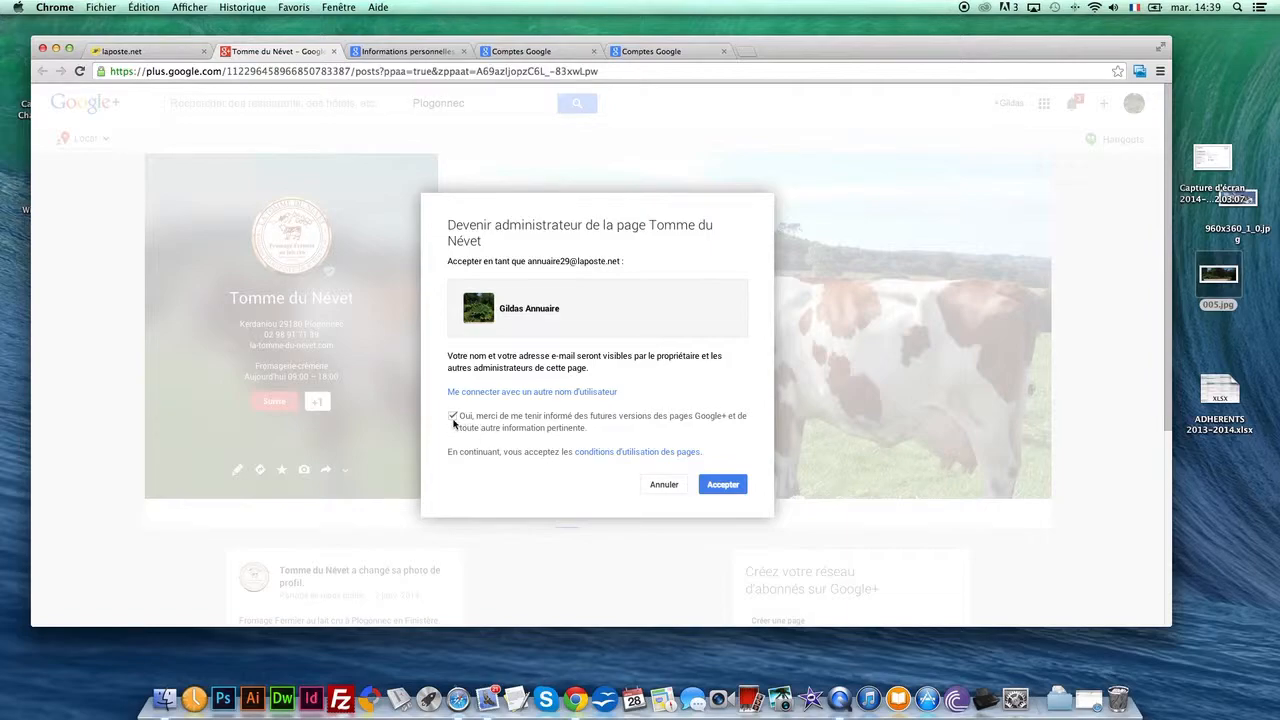
pyautogui.click(720, 487)
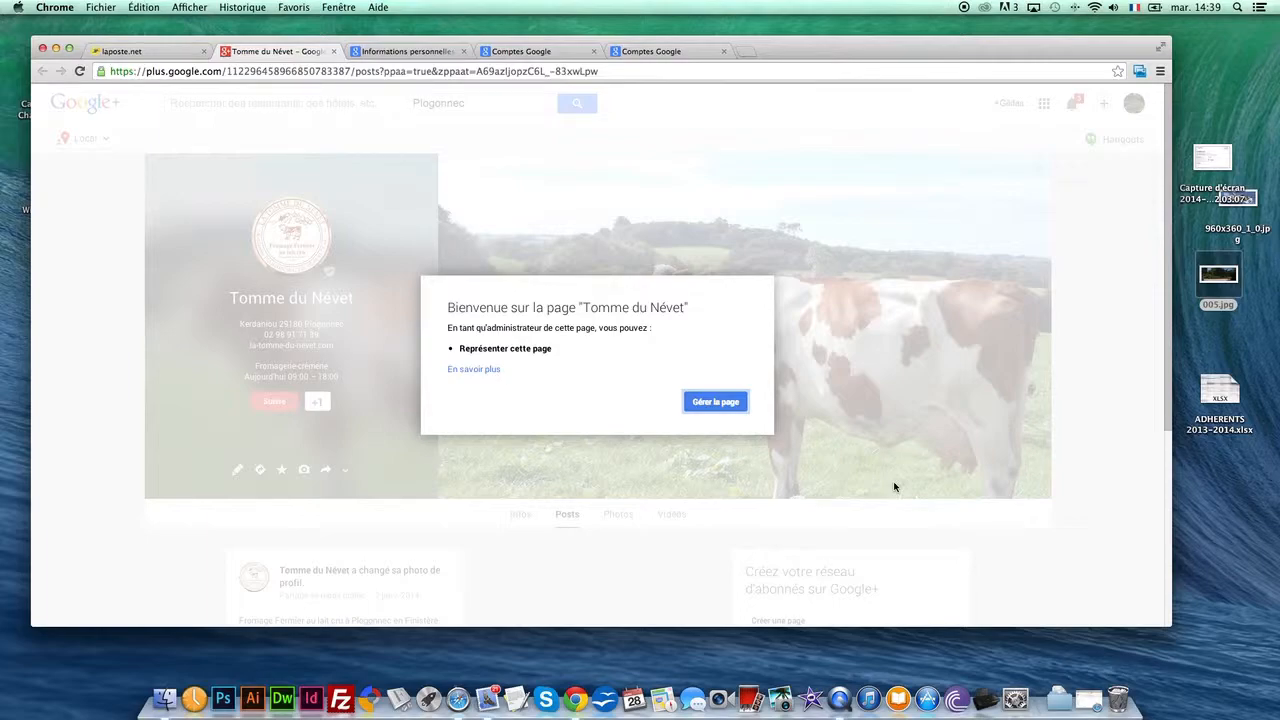
pyautogui.click(716, 402)
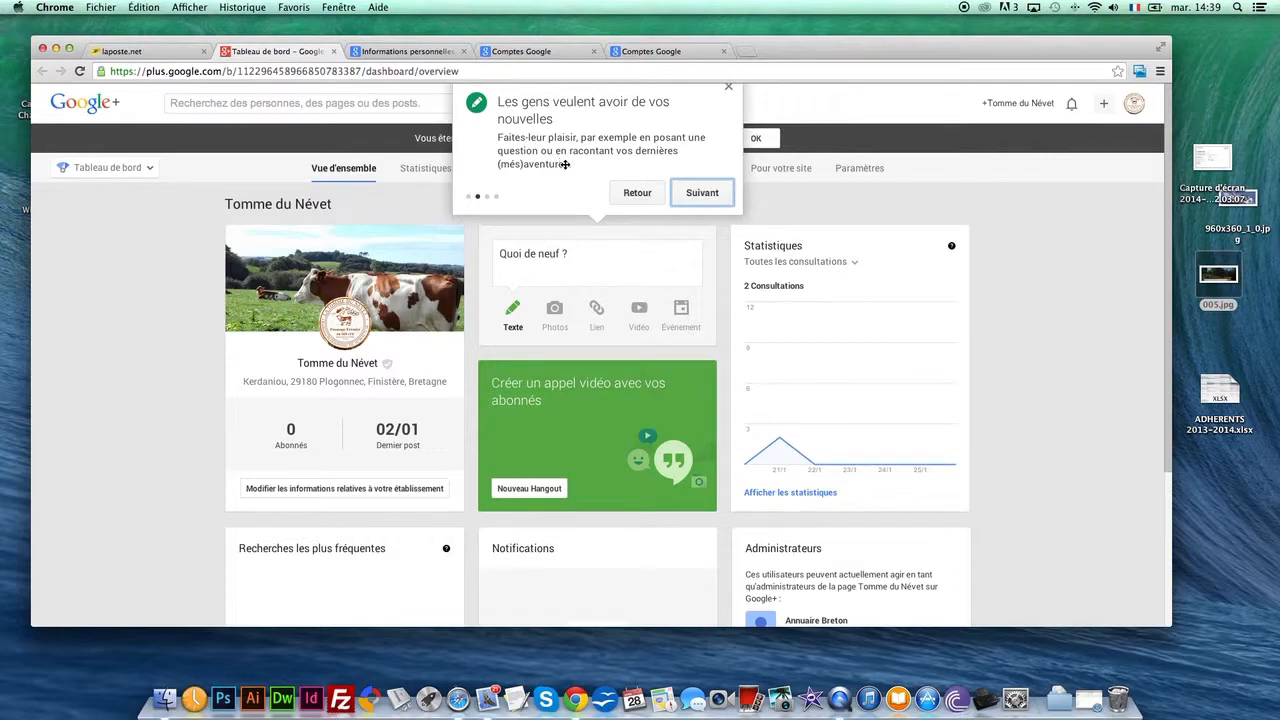
# Go through the remaining tips of the page's introductory tour and close it
pyautogui.click(704, 194)
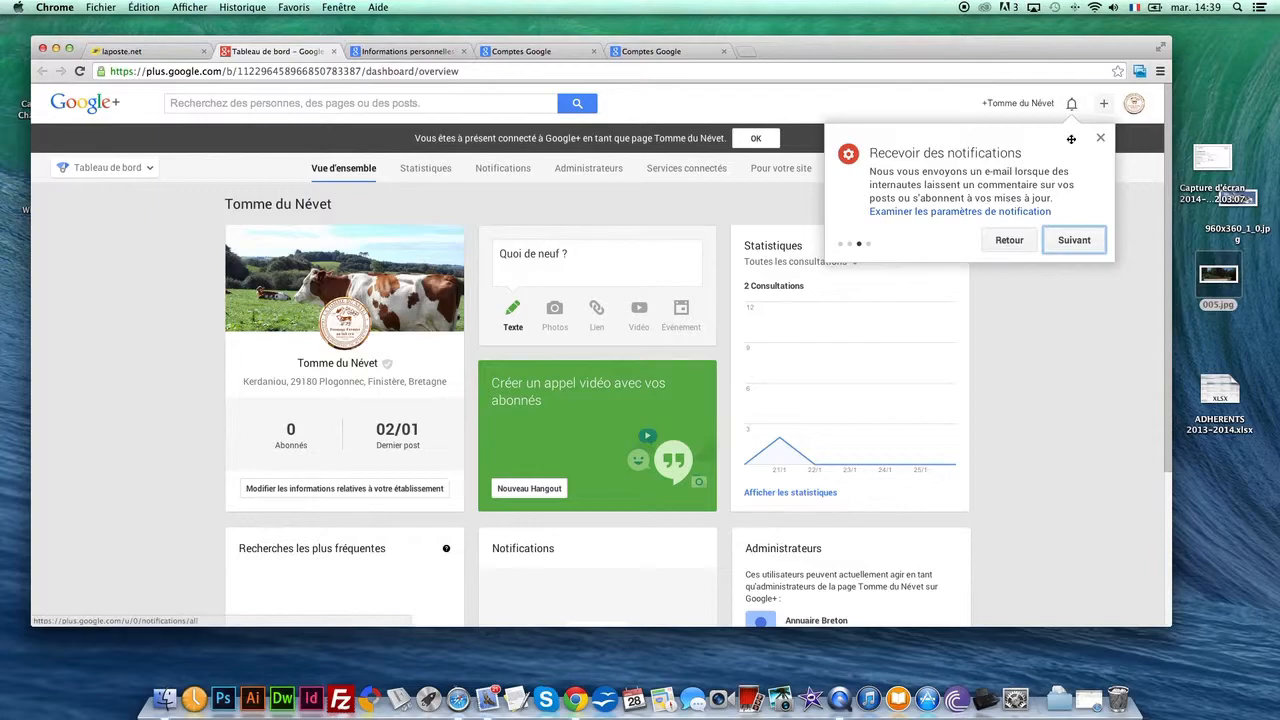
pyautogui.click(1075, 242)
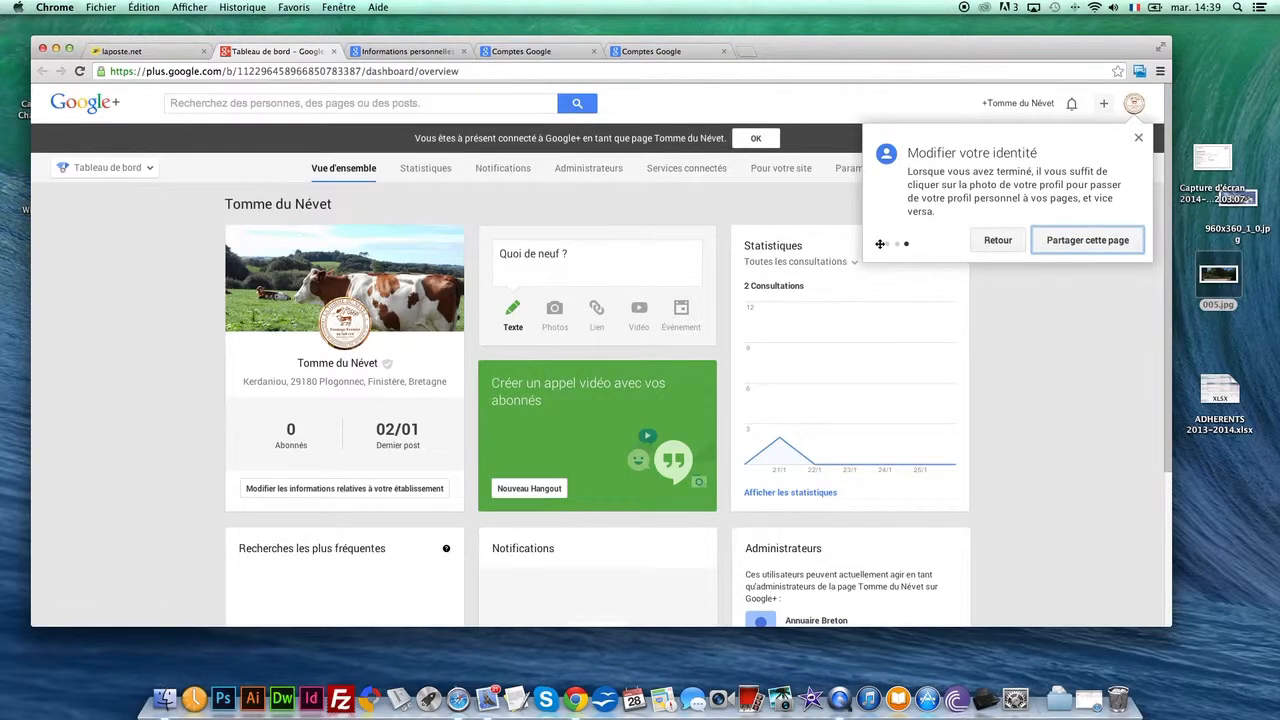
pyautogui.click(1137, 137)
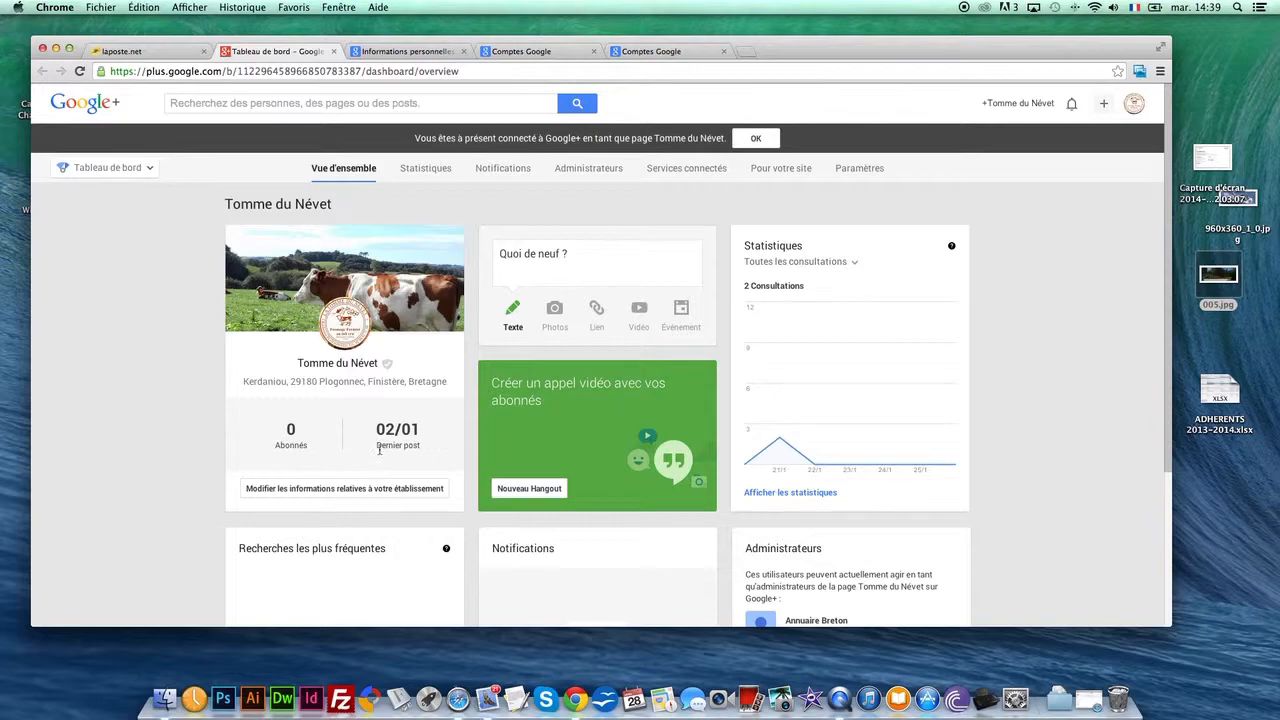
# Open the establishment's information for editing and re-enter the account password to sign in
pyautogui.click(320, 490)
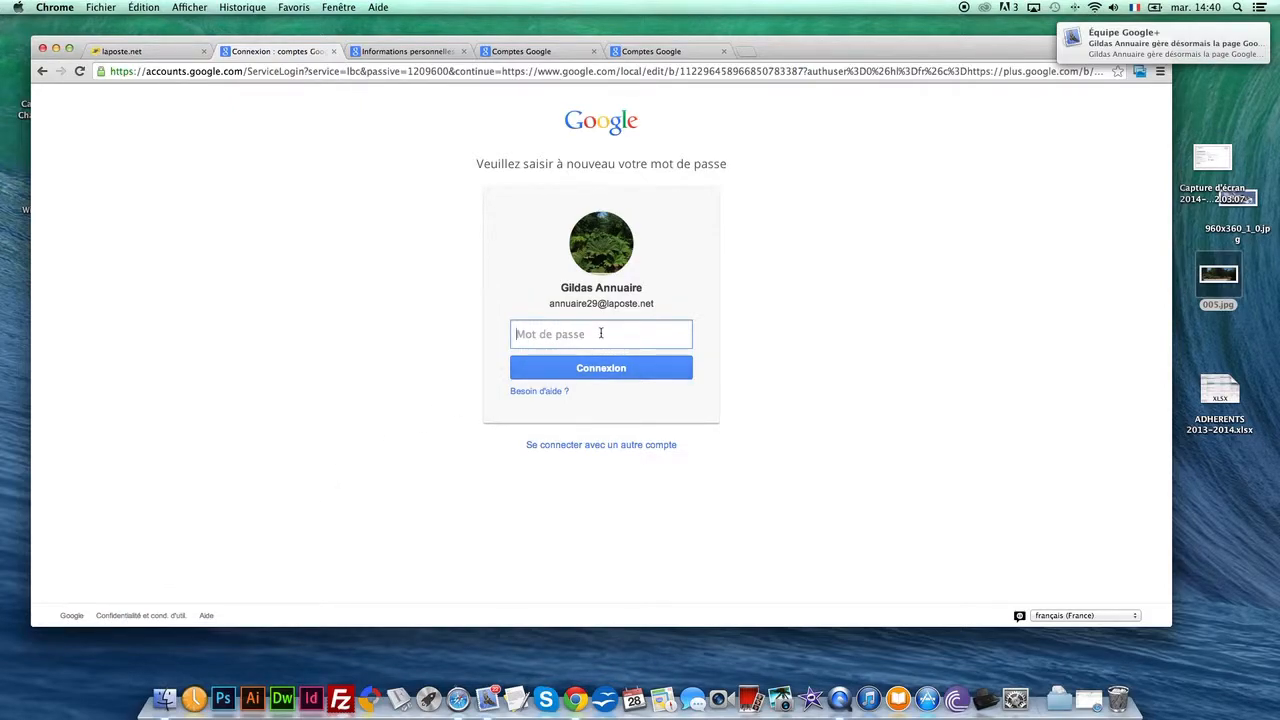
pyautogui.write('••••••••')
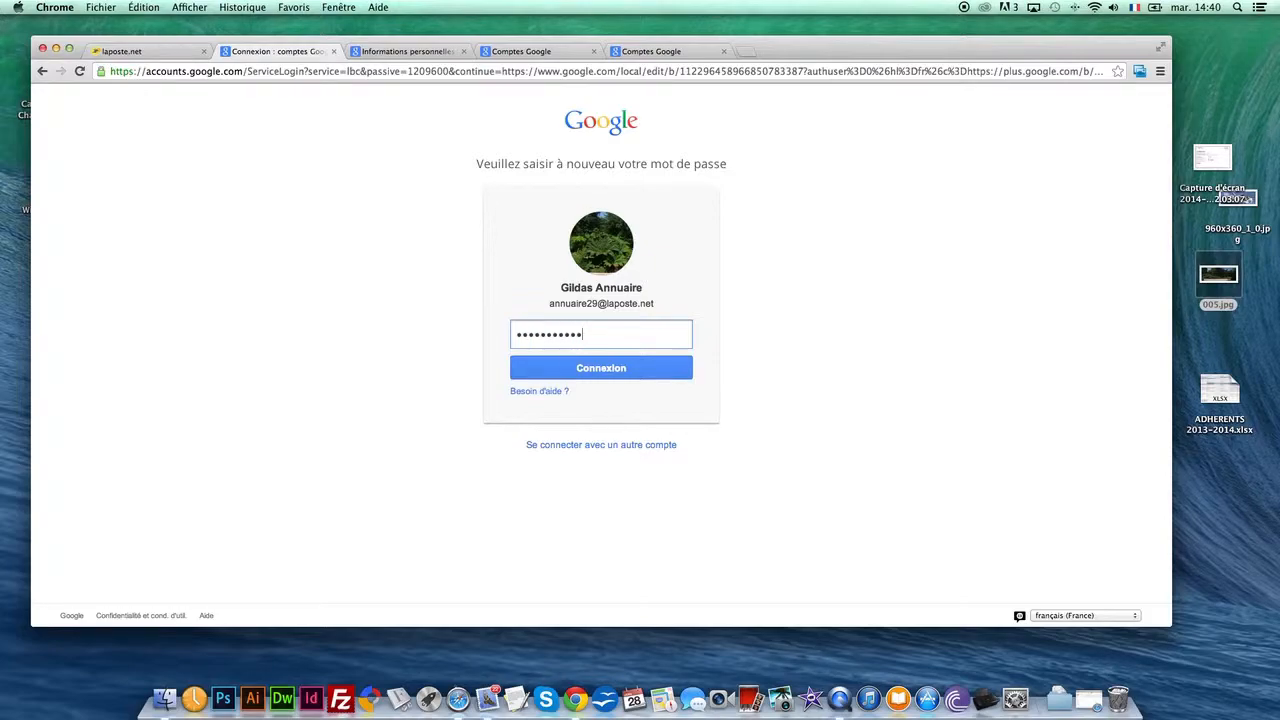
pyautogui.press('Return')
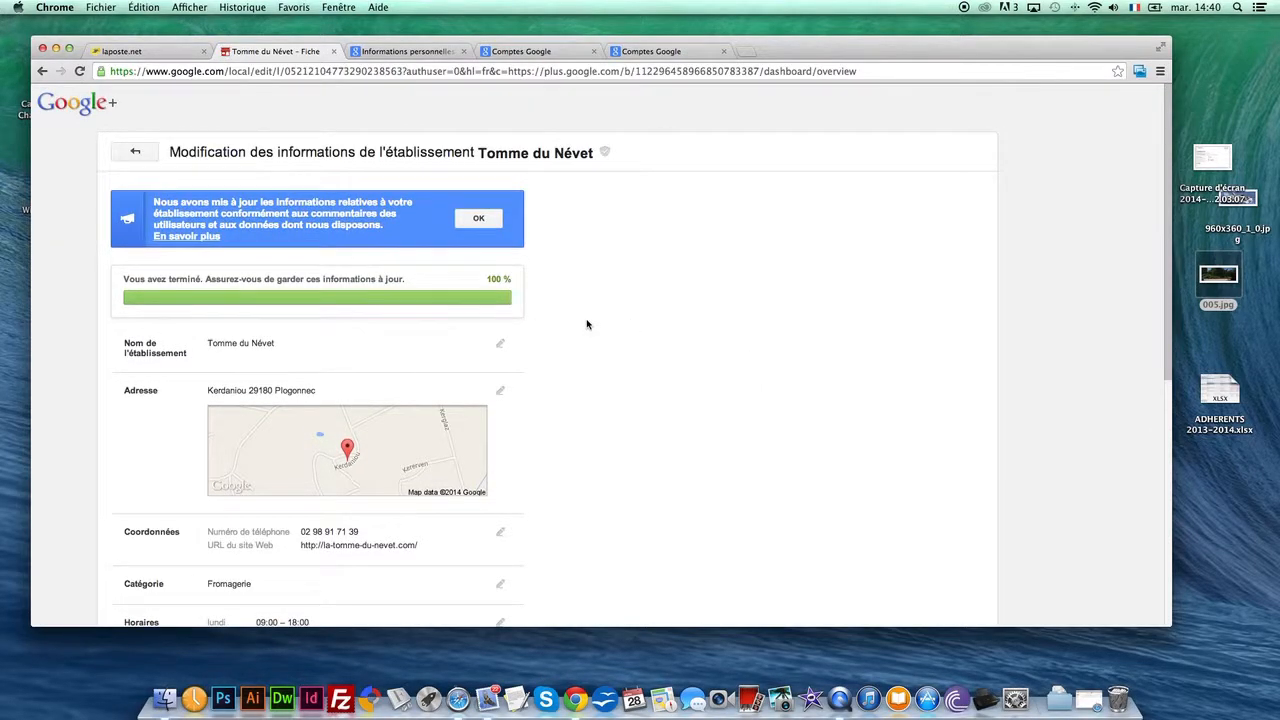
# Set the closing time of the working-day opening hours to 17:00 and save the change
pyautogui.scroll(-3, 534, 312)
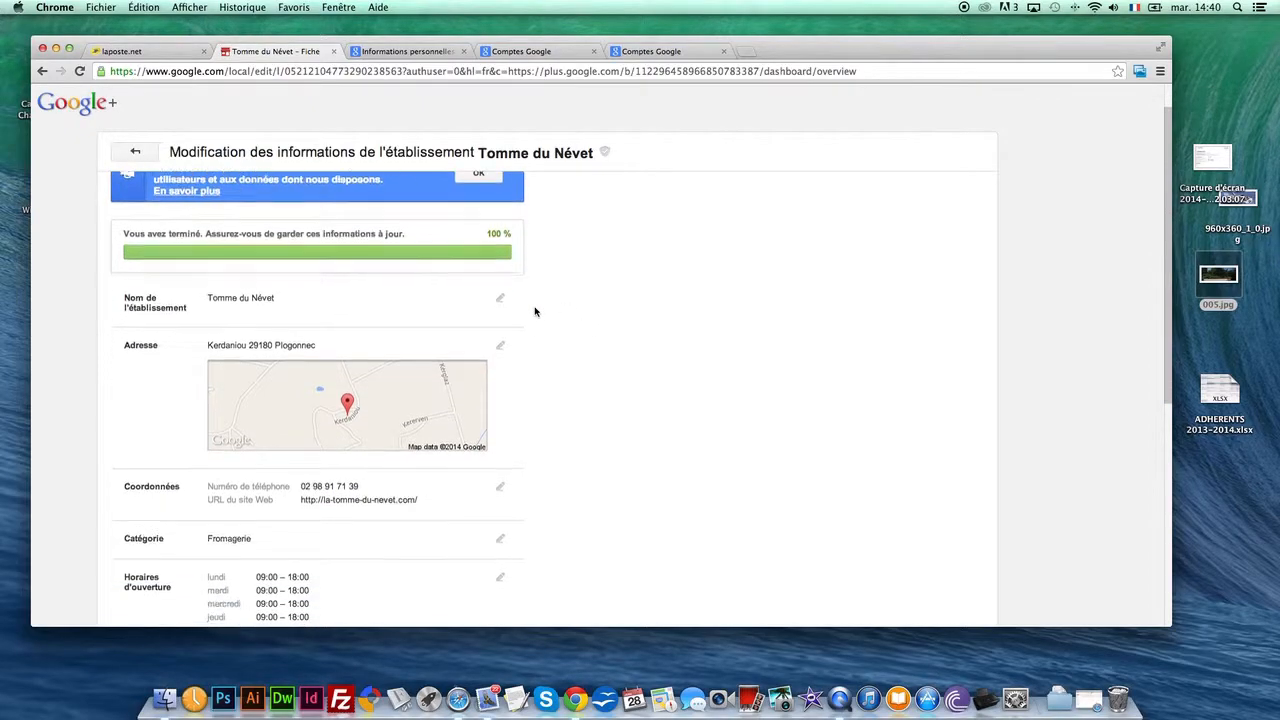
pyautogui.scroll(-1, 534, 312)
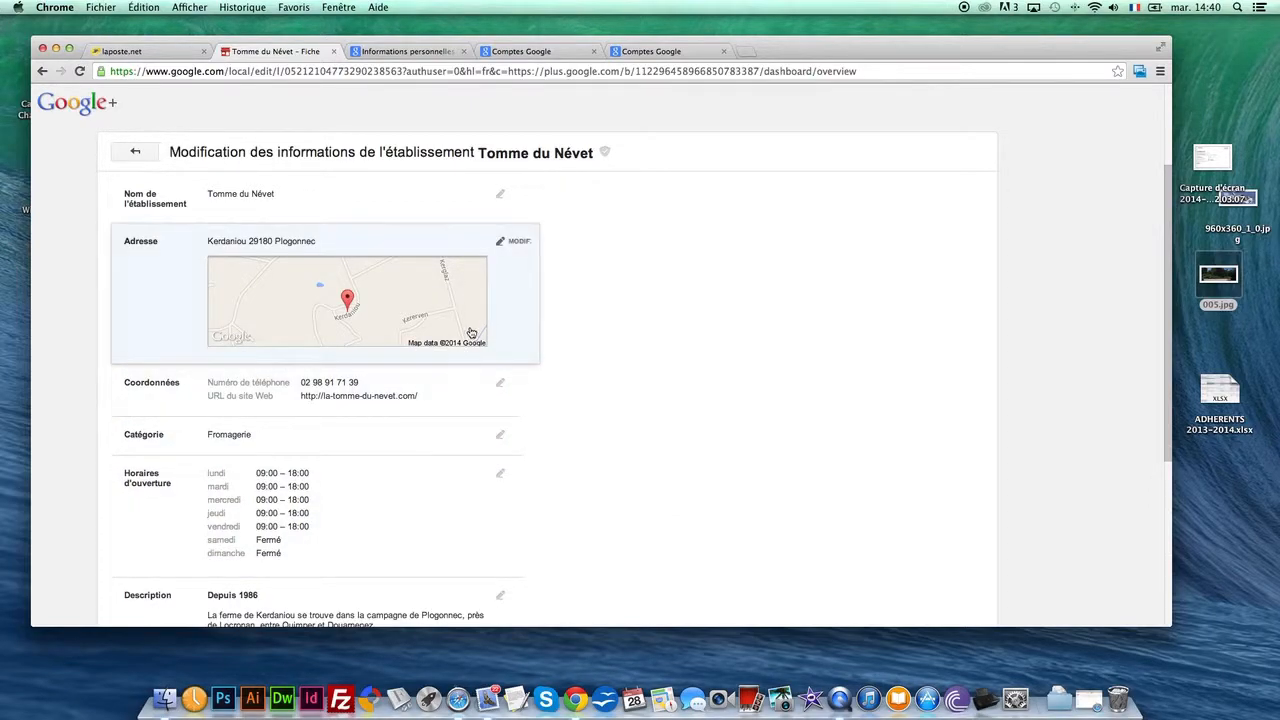
pyautogui.click(515, 477)
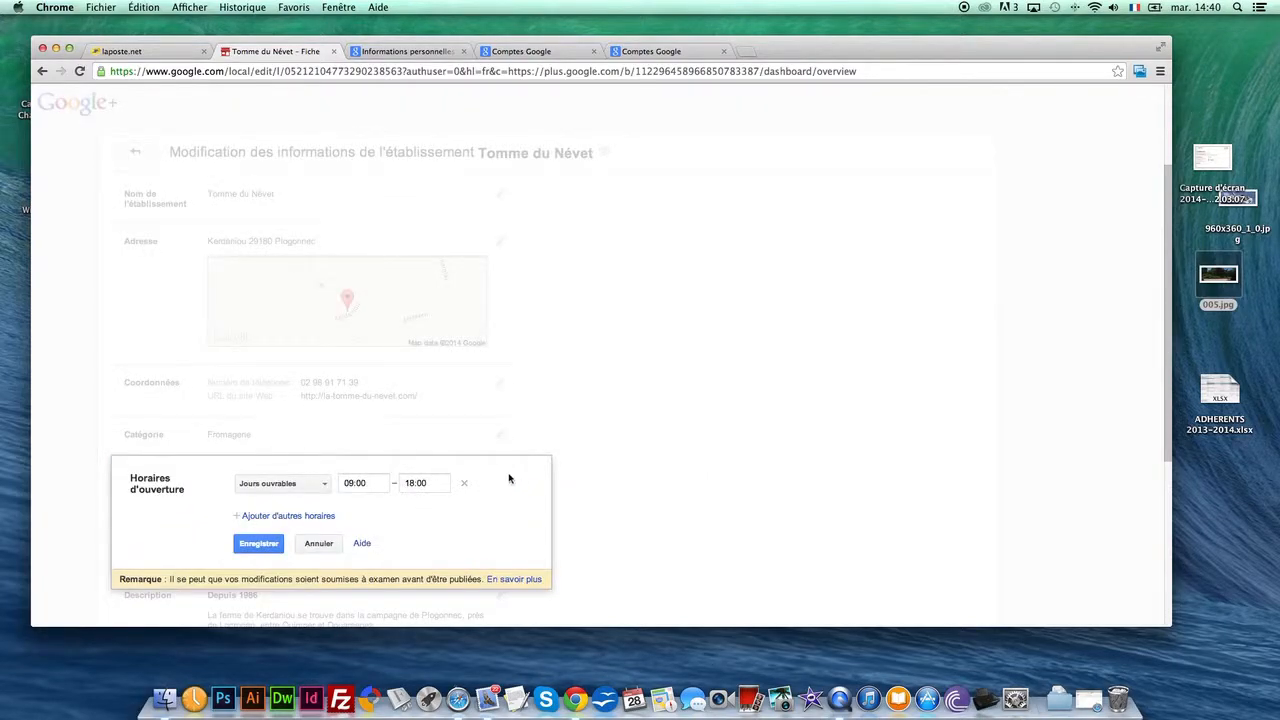
pyautogui.click(324, 486)
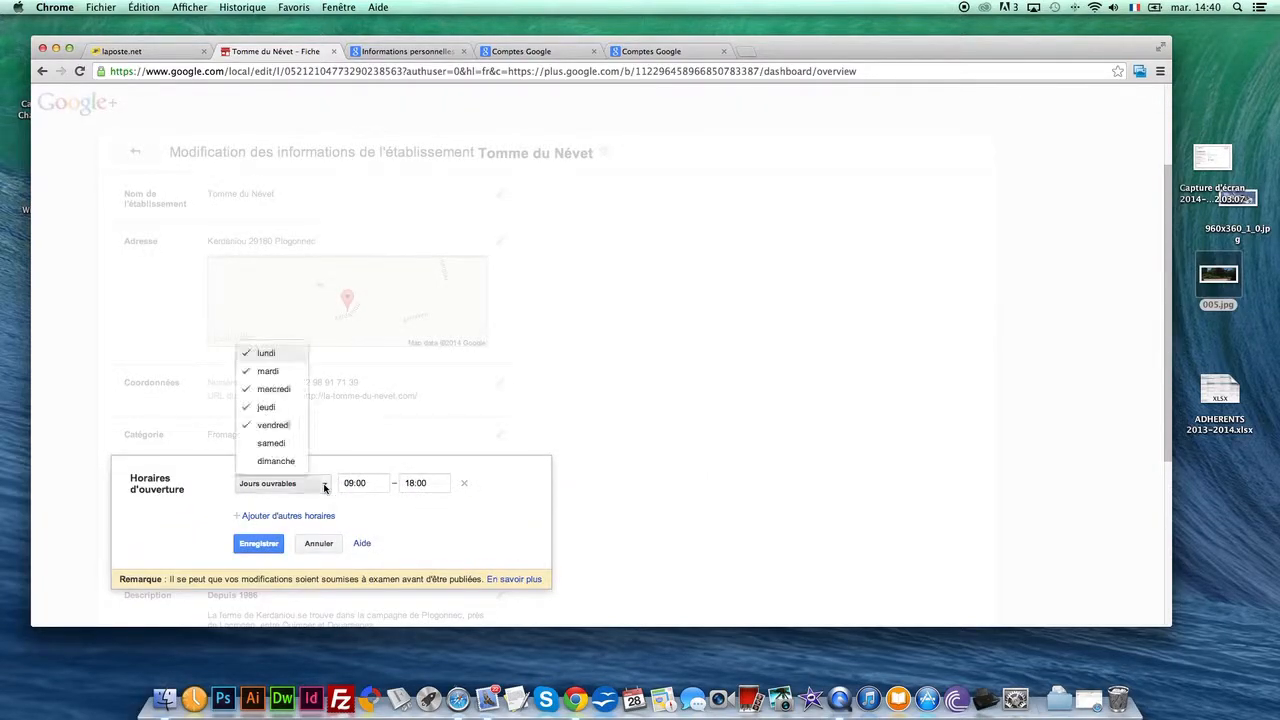
pyautogui.click(375, 509)
pyautogui.click(430, 483)
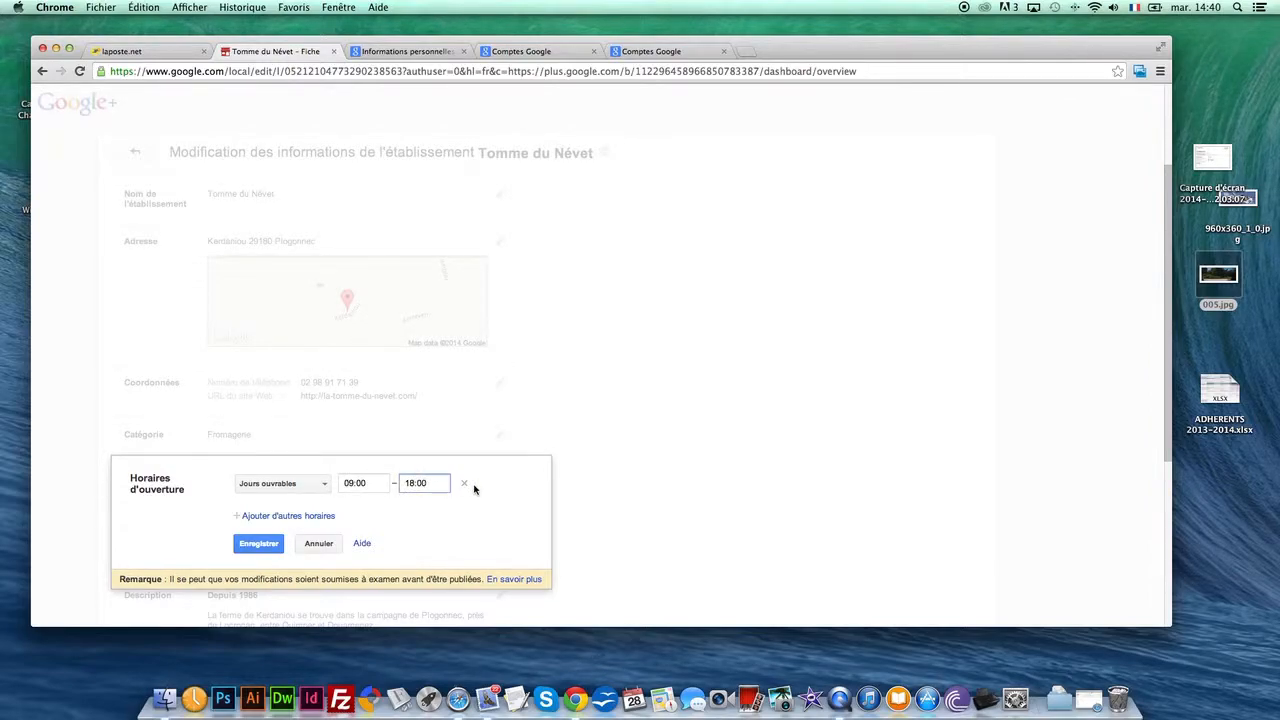
pyautogui.press('BackSpace')
pyautogui.write('7')
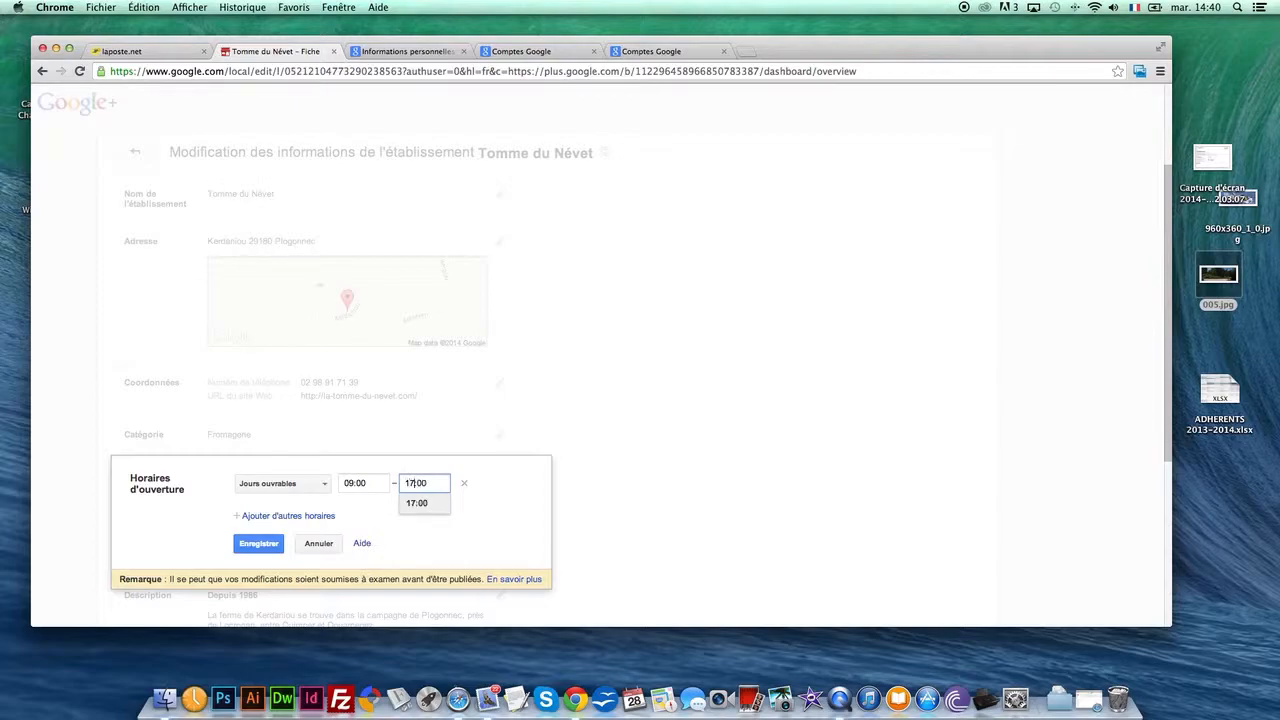
pyautogui.click(430, 506)
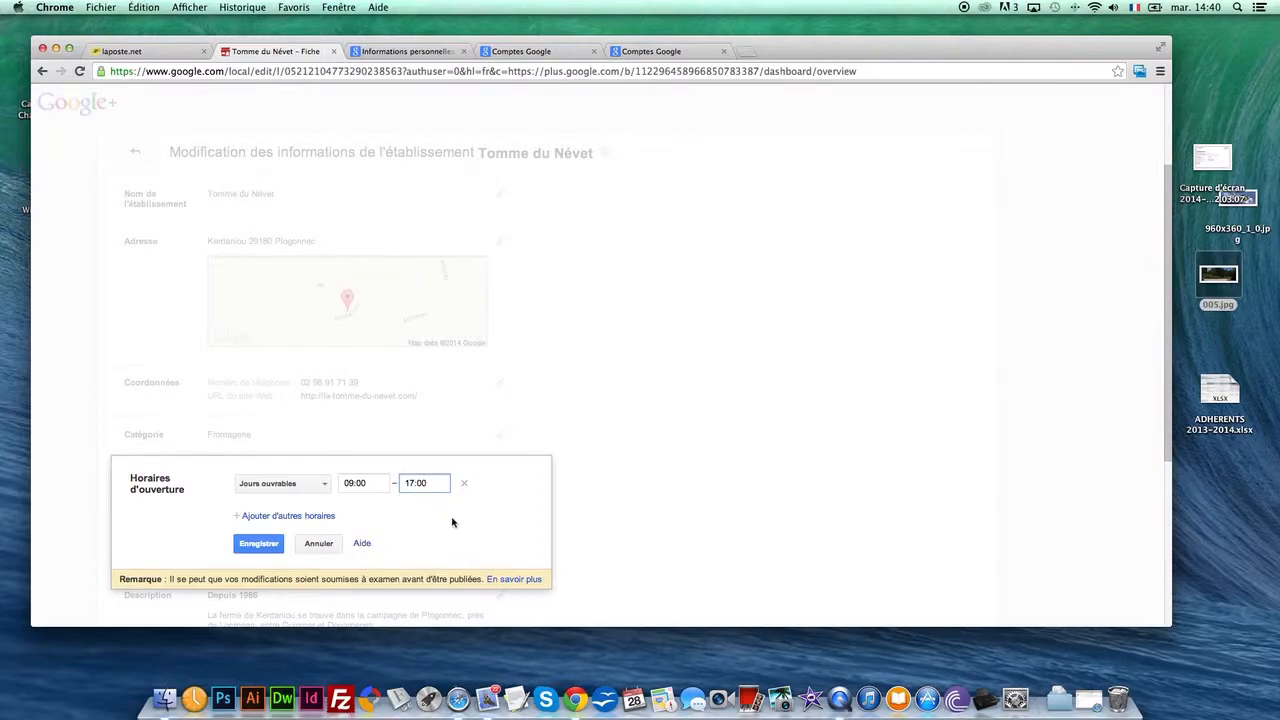
pyautogui.click(273, 541)
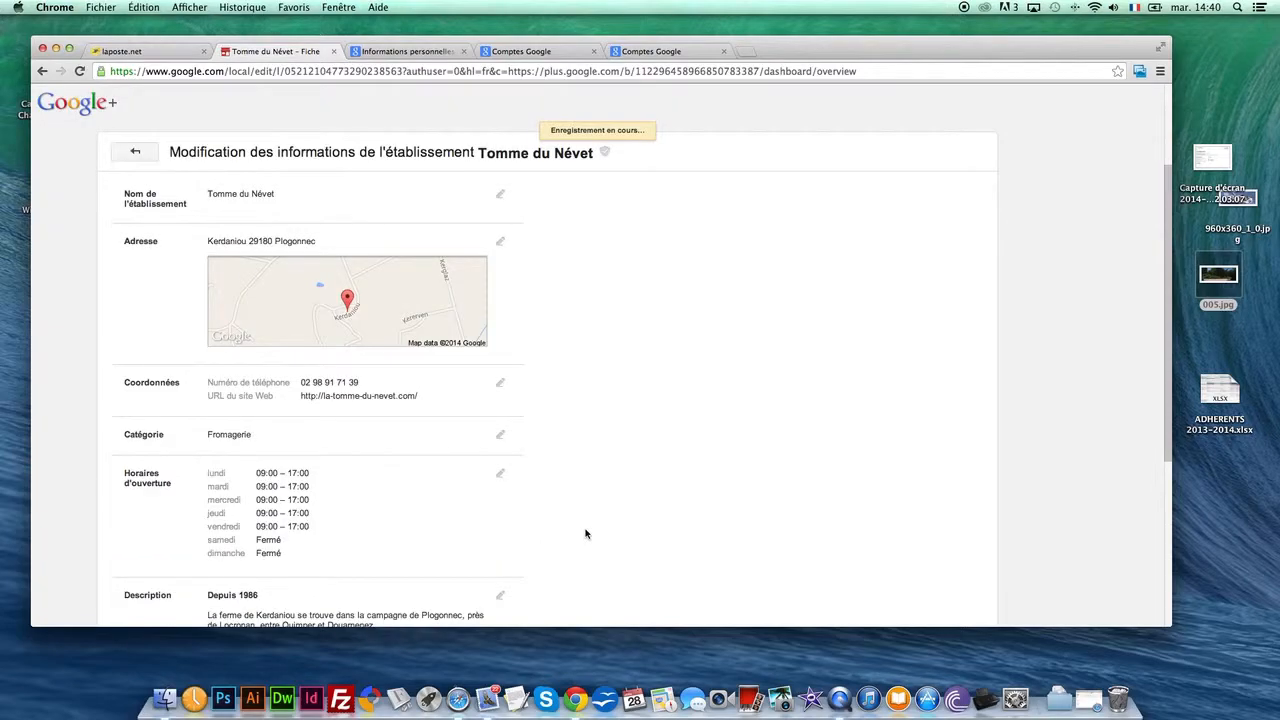
# Finish editing the establishment's information and return to the page's dashboard
pyautogui.scroll(-2, 520, 504)
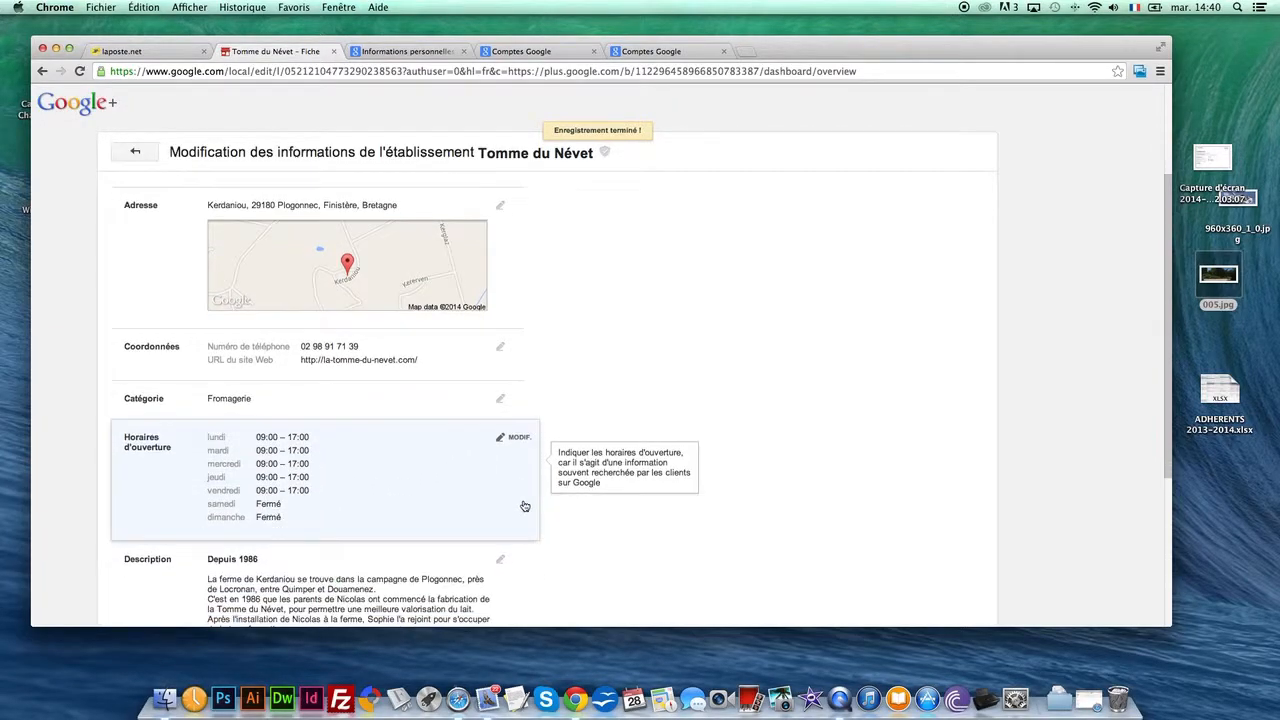
pyautogui.scroll(-1, 520, 504)
pyautogui.scroll(-2, 390, 505)
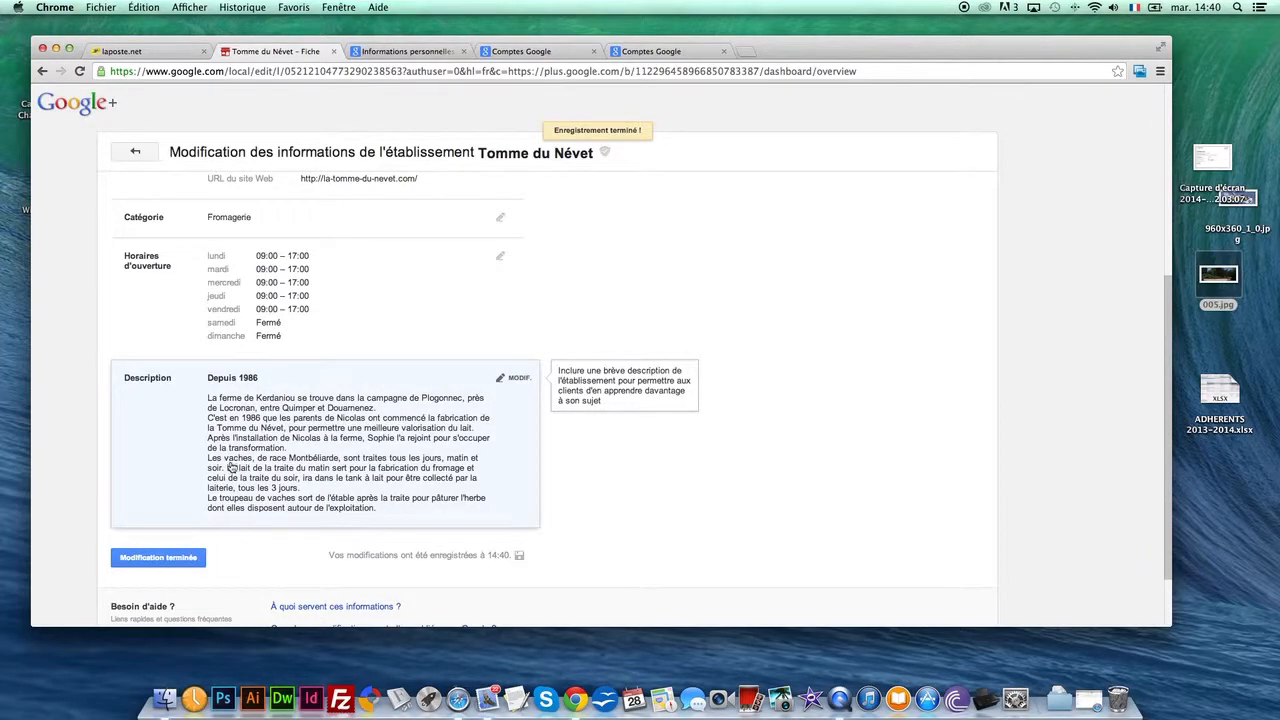
pyautogui.click(160, 560)
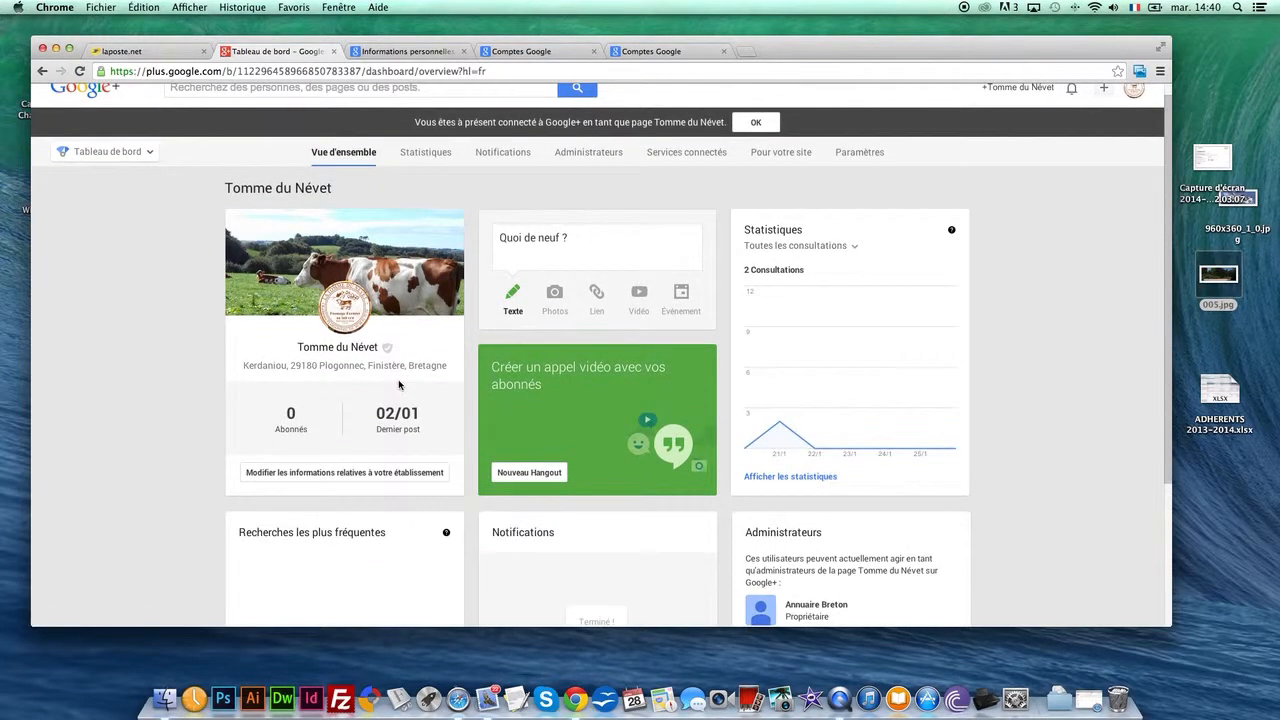
# Draft a public photo post with the text "Nouveau chantier" and the desktop image 005.jpg, and discard it without sharing
pyautogui.scroll(-3, 467, 316)
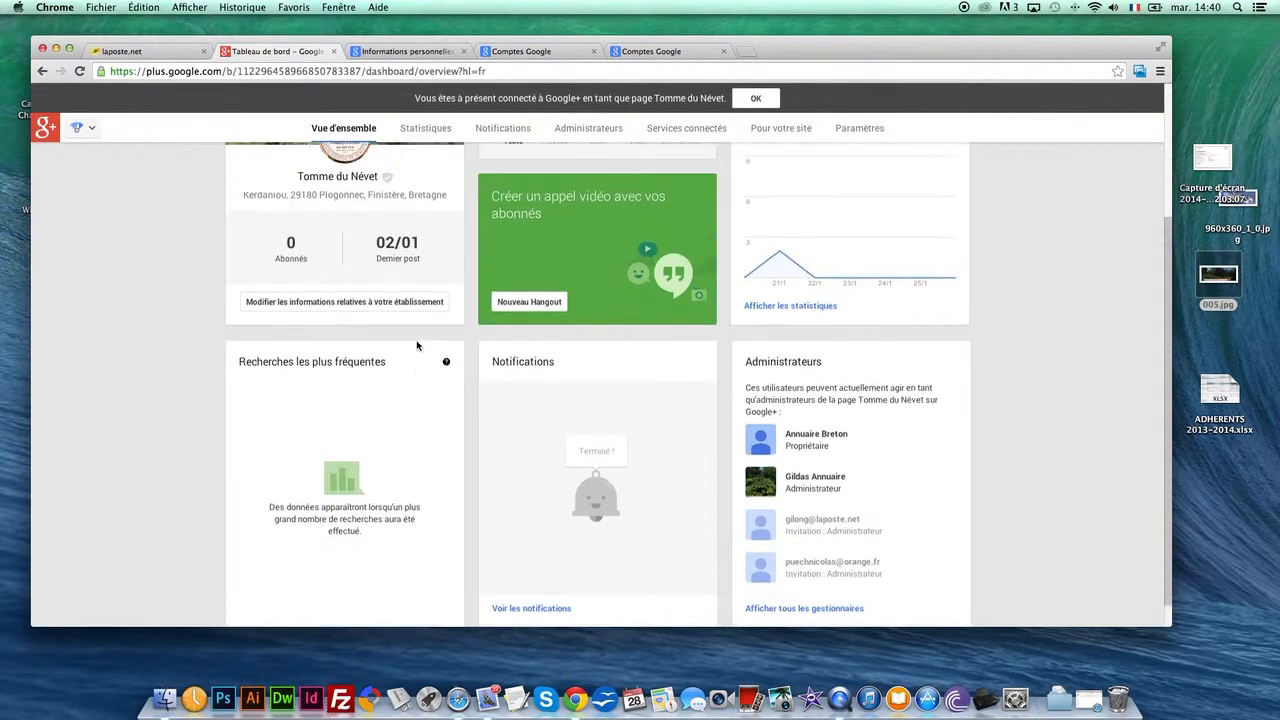
pyautogui.scroll(2, 824, 253)
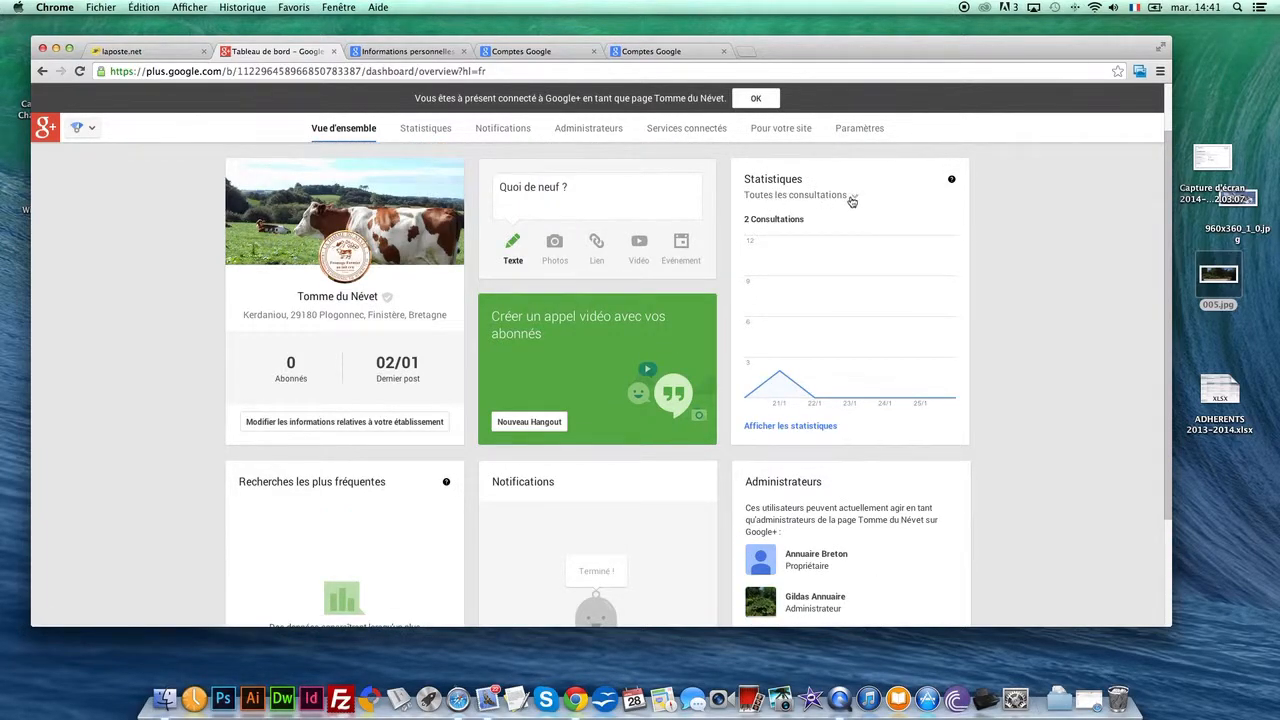
pyautogui.moveTo(786, 349)
pyautogui.click(550, 248)
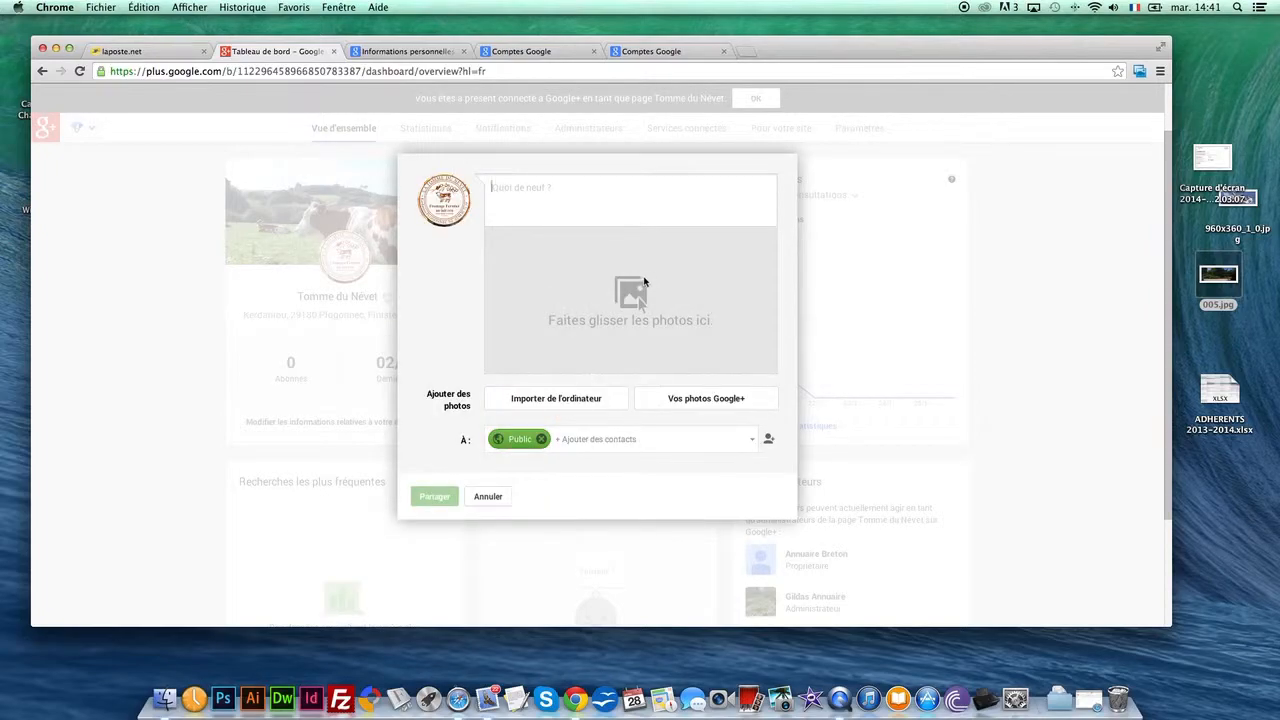
pyautogui.write('Nouveau chantier')
pyautogui.moveTo(1217, 281); pyautogui.dragTo(512, 324)
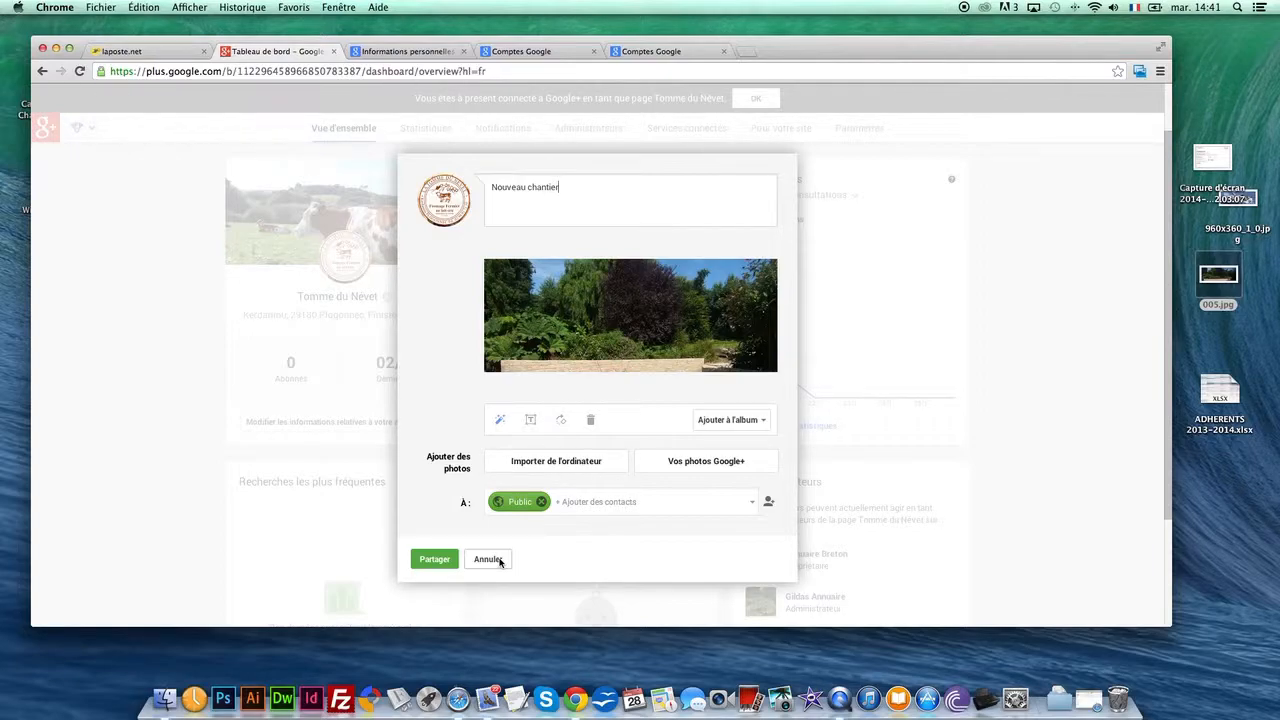
pyautogui.click(488, 559)
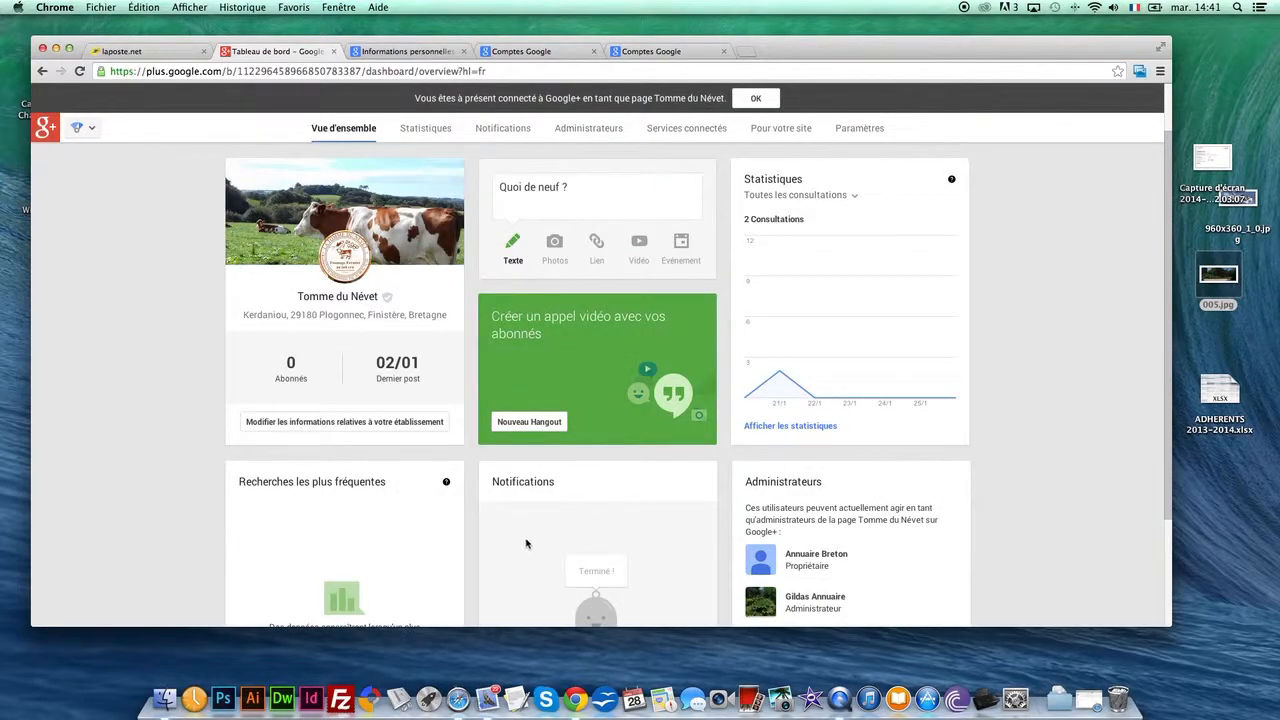
pyautogui.scroll(-3, 443, 515)
pyautogui.scroll(5, 443, 515)
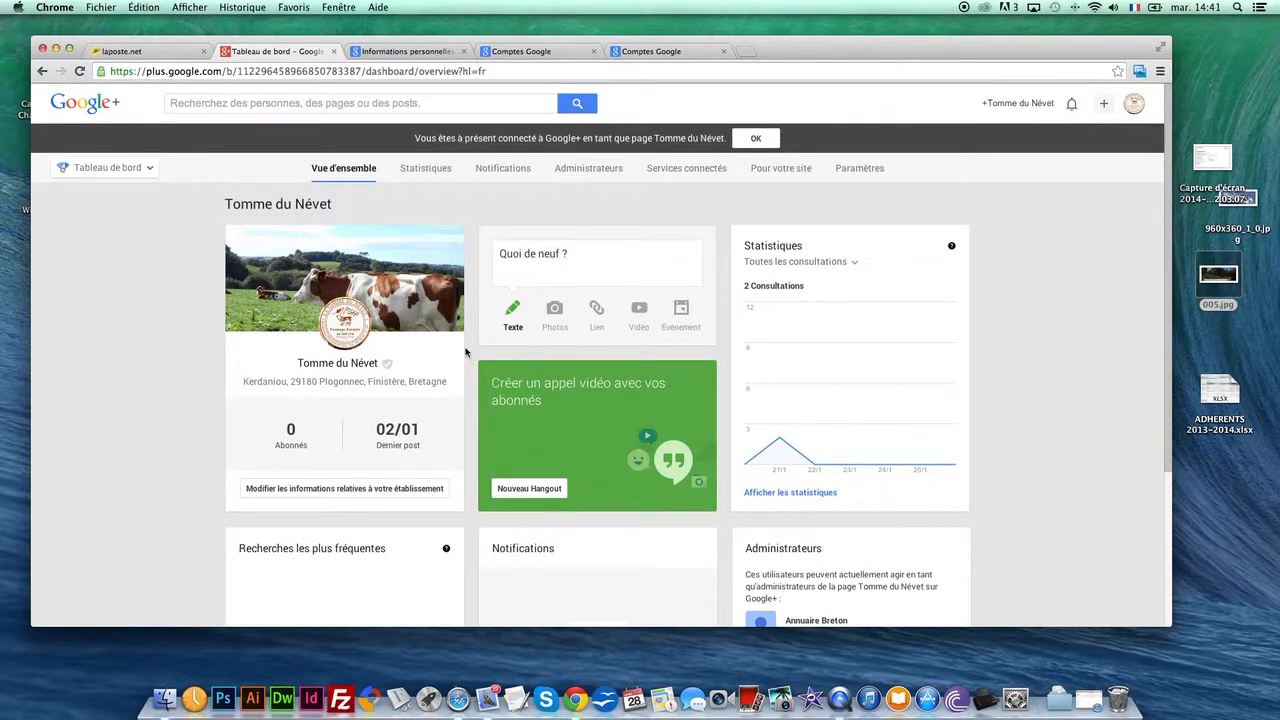
pyautogui.scroll(-2, 730, 328)
pyautogui.scroll(-3, 730, 328)
pyautogui.scroll(3, 675, 323)
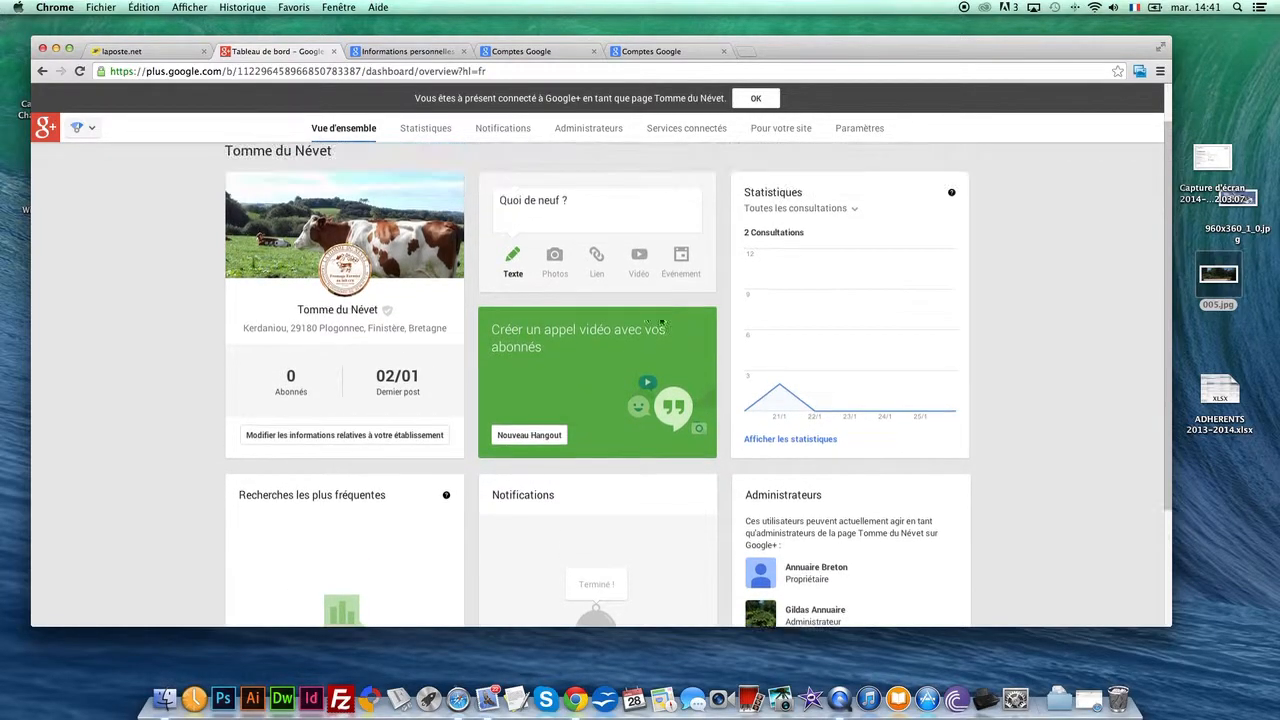